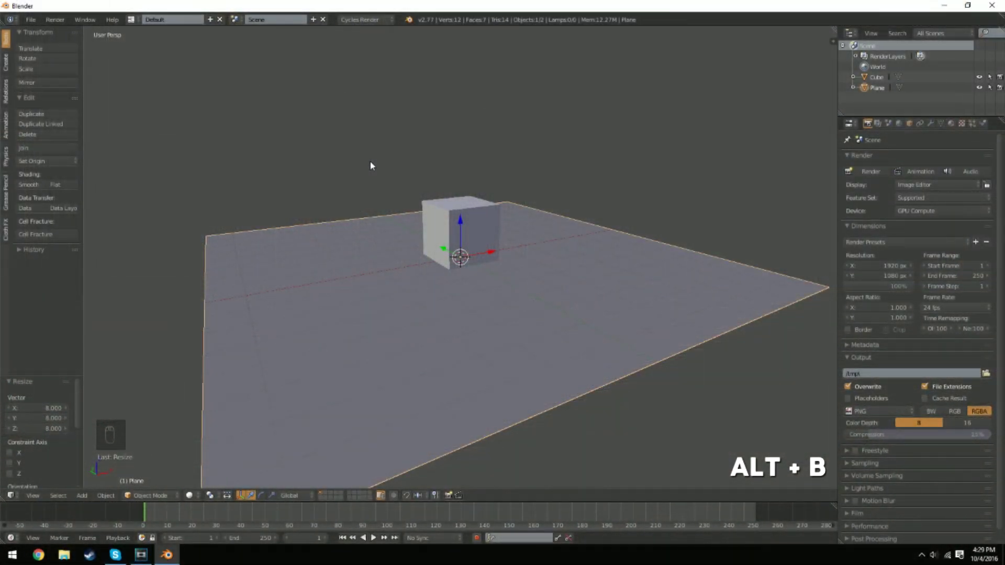
Step: Start marking a clipping region for the 3D view with Alt+B
{"action": "key", "text": "alt+b"}
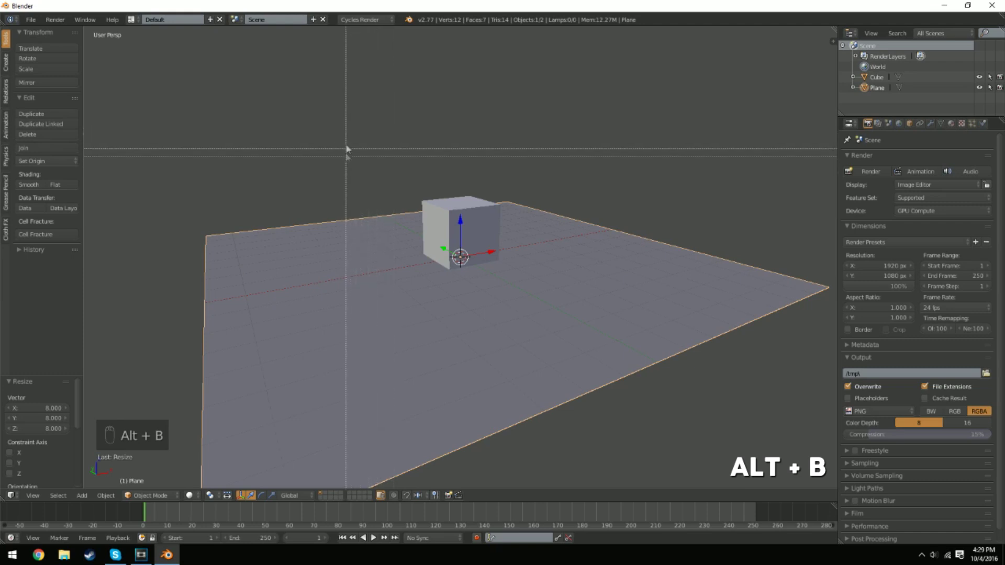
Step: Clip the view to a box around the cube, inspect it, then clear the clipping
{"action": "left_click_drag", "start_coordinate": [346, 113], "coordinate": [587, 371]}
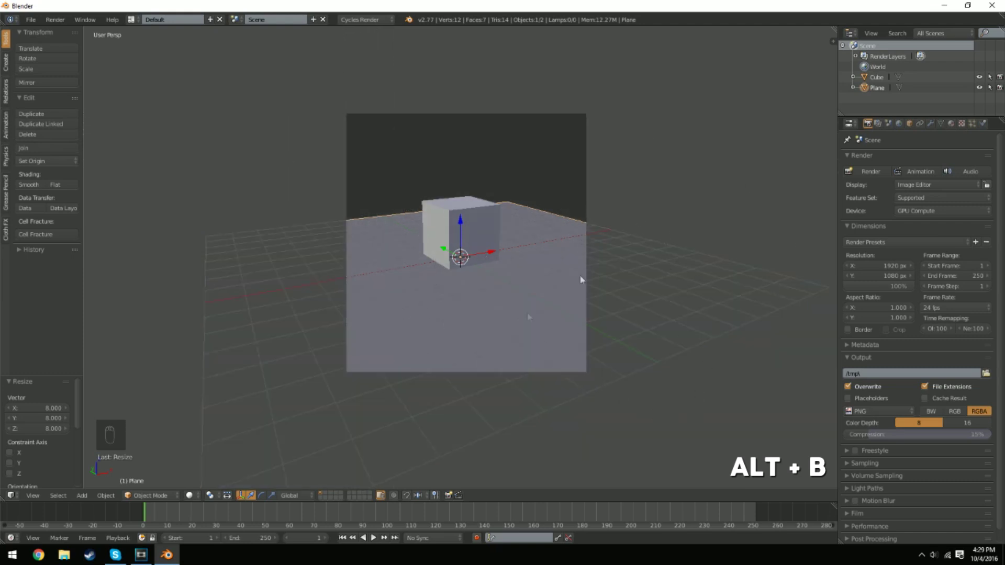
{"action": "middle_click_drag", "start_coordinate": [379, 286], "coordinate": [519, 267]}
{"action": "key", "text": "alt+b"}
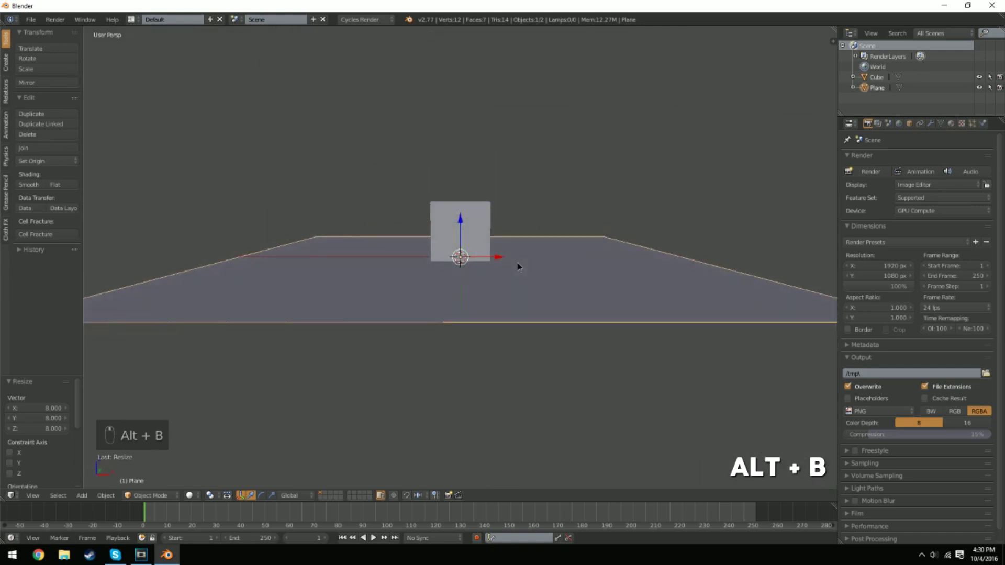
Step: Clip the view to its lower-right region again and switch to Rendered viewport shading
{"action": "key", "text": "alt+b"}
{"action": "left_click_drag", "start_coordinate": [454, 103], "coordinate": [837, 453]}
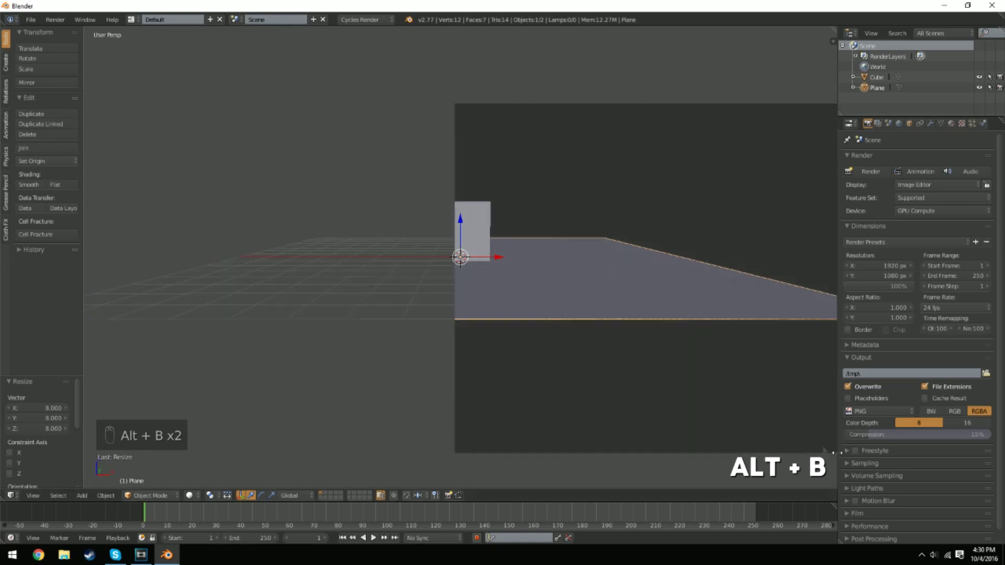
{"action": "mouse_move", "coordinate": [833, 454]}
{"action": "middle_mouse_down"}
{"action": "mouse_move", "coordinate": [570, 309]}
{"action": "mouse_move", "coordinate": [608, 309]}
{"action": "mouse_move", "coordinate": [460, 277]}
{"action": "mouse_move", "coordinate": [441, 278]}
{"action": "mouse_move", "coordinate": [398, 314]}
{"action": "middle_mouse_up"}
{"action": "left_click", "coordinate": [189, 496]}
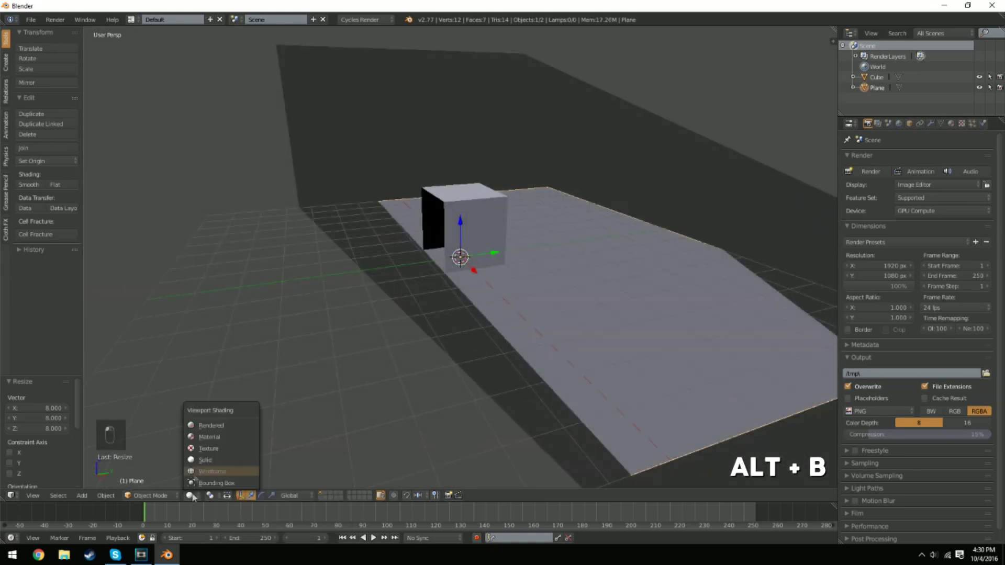
{"action": "left_click", "coordinate": [199, 425]}
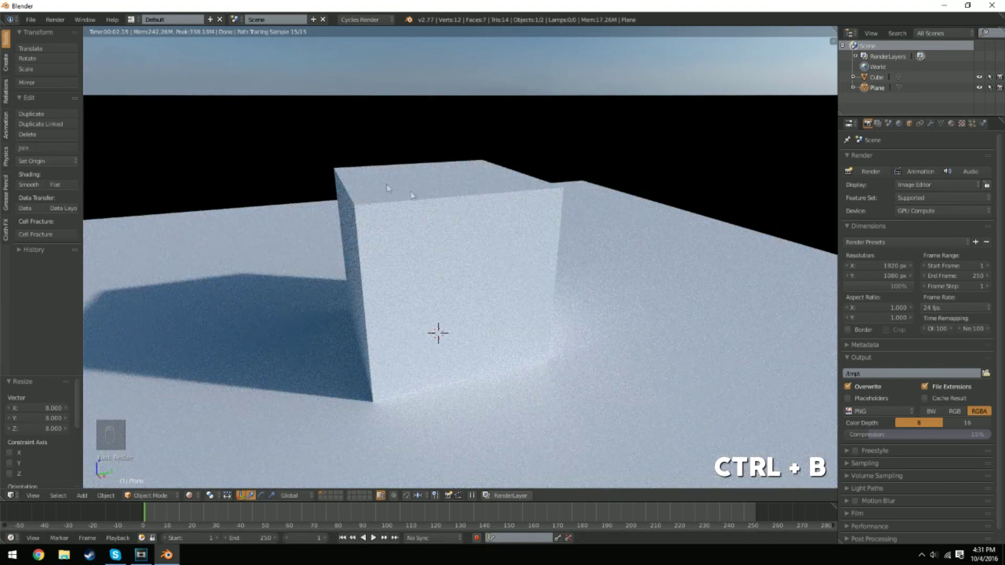
Step: Draw a render border around the cube, orbit to watch it, then clear it with Ctrl+Alt+B
{"action": "key", "text": "ctrl+b"}
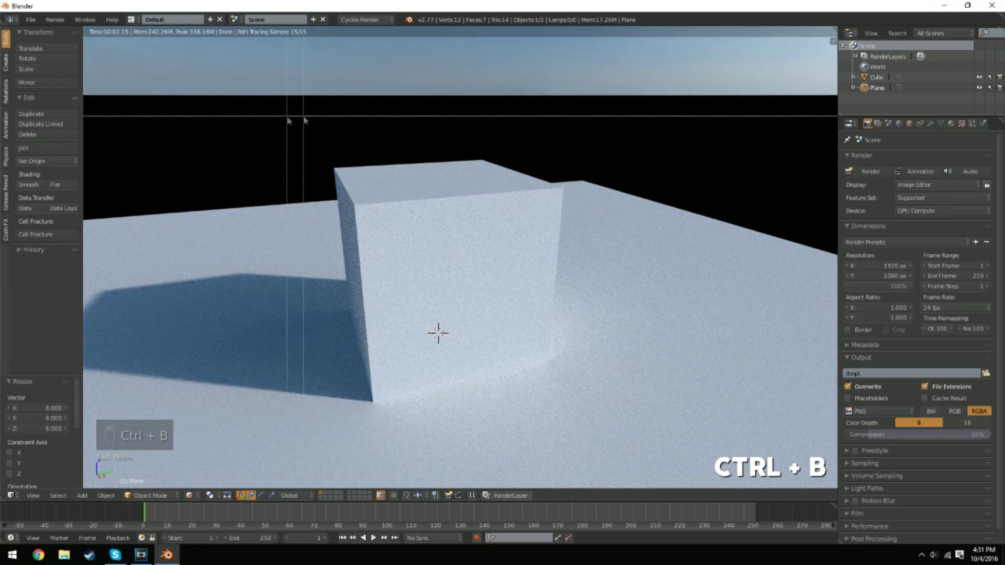
{"action": "left_click_drag", "start_coordinate": [259, 143], "coordinate": [686, 432]}
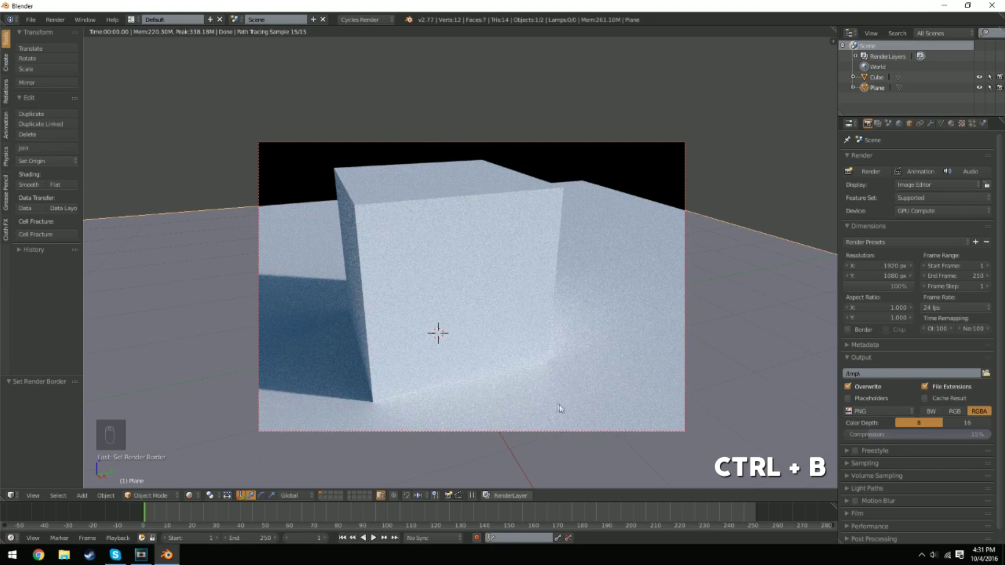
{"action": "middle_click_drag", "start_coordinate": [558, 406], "coordinate": [492, 401]}
{"action": "middle_click_drag", "start_coordinate": [527, 365], "coordinate": [573, 332]}
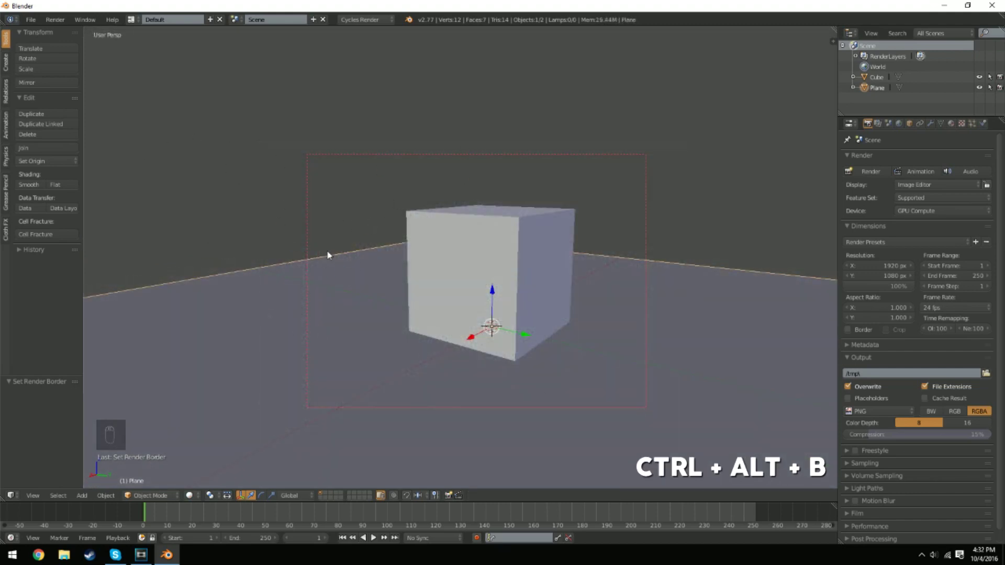
{"action": "key", "text": "ctrl+alt+b"}
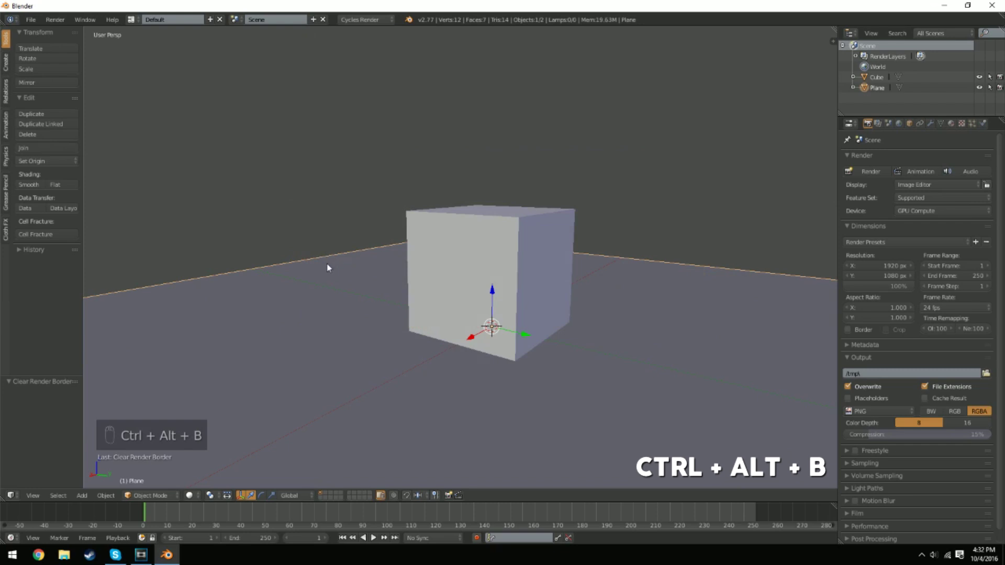
{"action": "key", "text": "shift+b"}
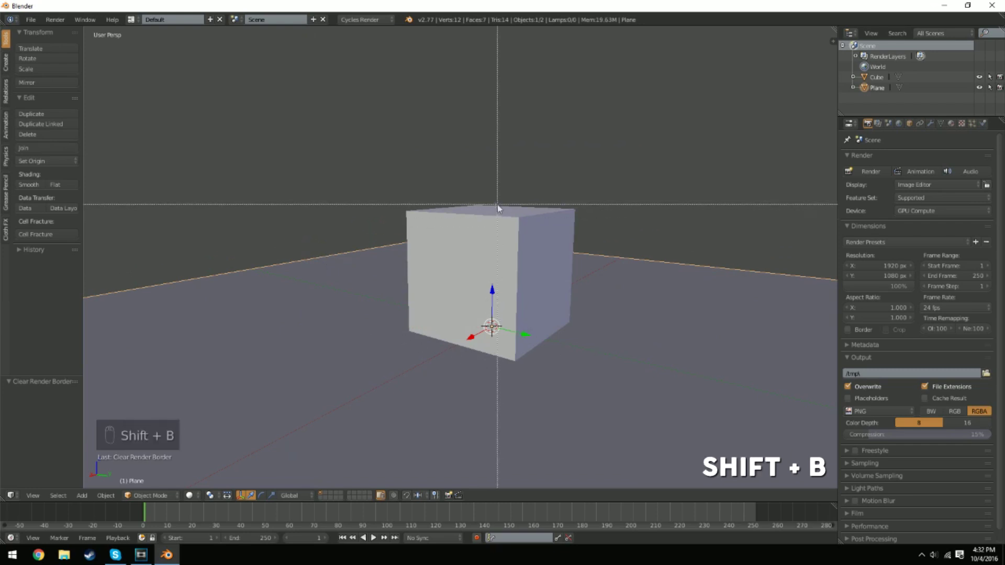
{"action": "left_click_drag", "start_coordinate": [484, 184], "coordinate": [644, 344]}
{"action": "scroll", "coordinate": [508, 335], "scroll_direction": "down", "scroll_amount": 10}
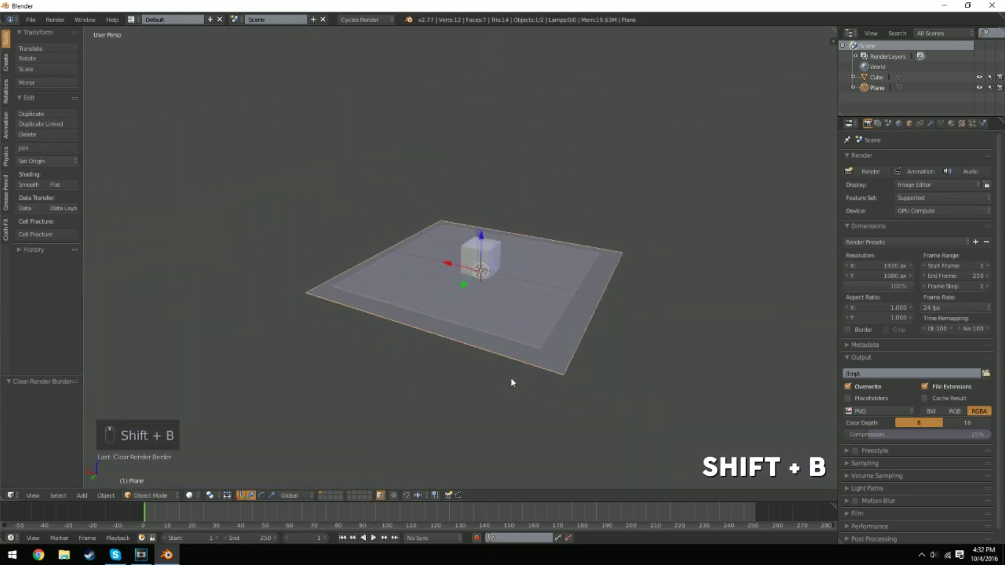
{"action": "key", "text": "shift+b"}
{"action": "left_click_drag", "start_coordinate": [444, 232], "coordinate": [572, 321]}
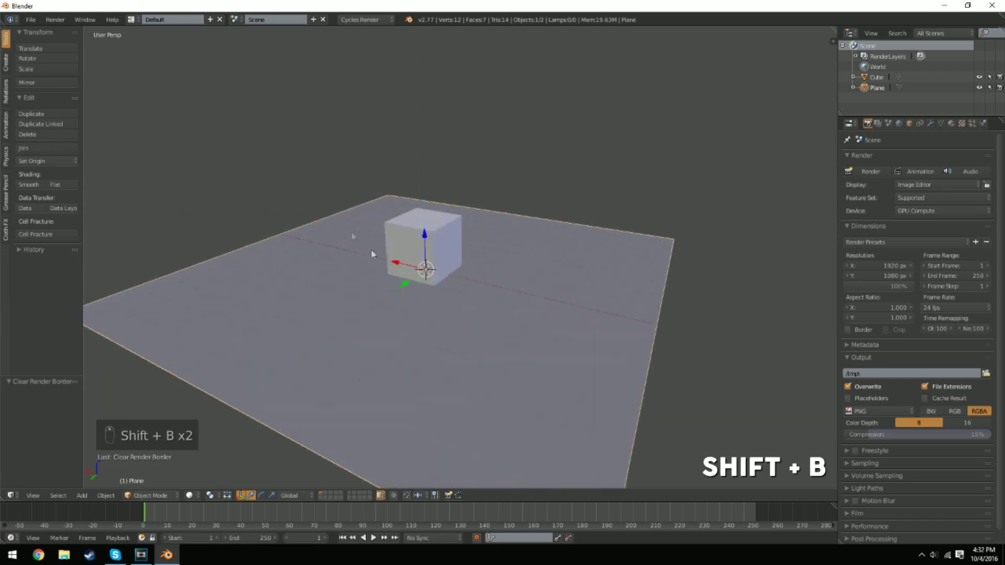
{"action": "key", "text": "shift+b"}
{"action": "left_click_drag", "start_coordinate": [317, 183], "coordinate": [690, 408]}
{"action": "key", "text": "shift+b"}
{"action": "left_click_drag", "start_coordinate": [348, 170], "coordinate": [361, 196]}
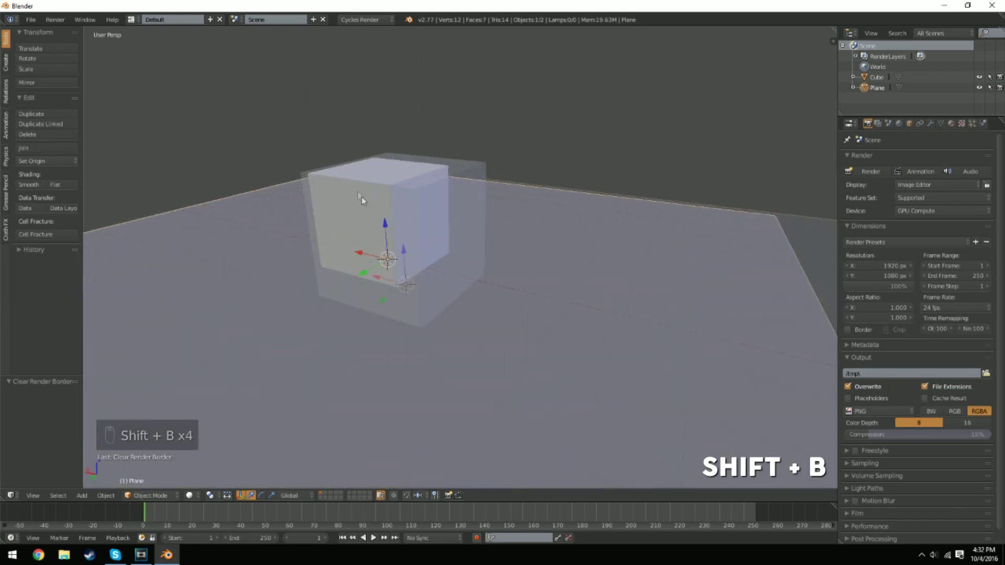
{"action": "key", "text": "shift+b"}
{"action": "left_click_drag", "start_coordinate": [353, 163], "coordinate": [438, 229]}
{"action": "key", "text": "shift+b"}
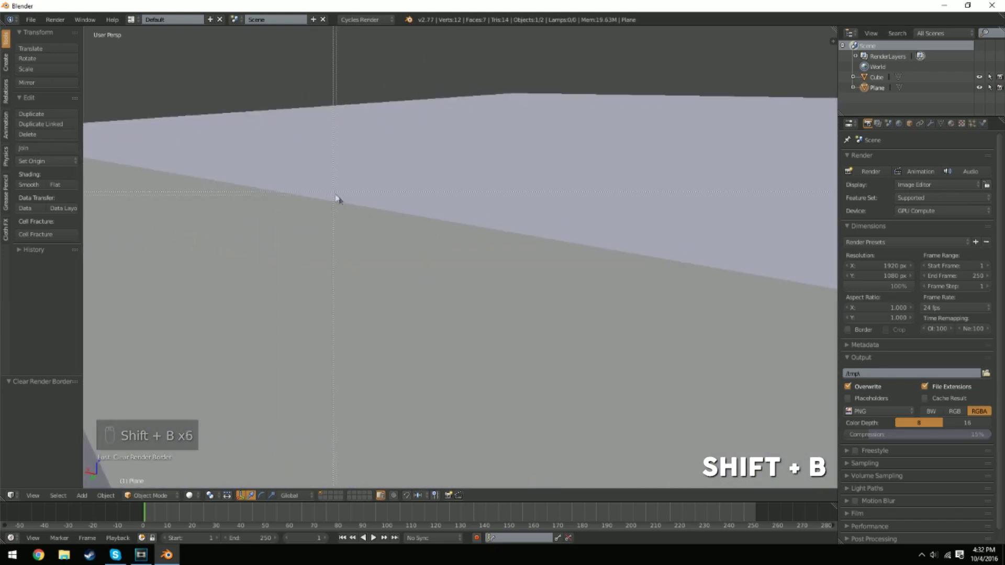
{"action": "left_click_drag", "start_coordinate": [337, 203], "coordinate": [420, 238]}
{"action": "scroll", "coordinate": [464, 338], "scroll_direction": "down", "scroll_amount": 10}
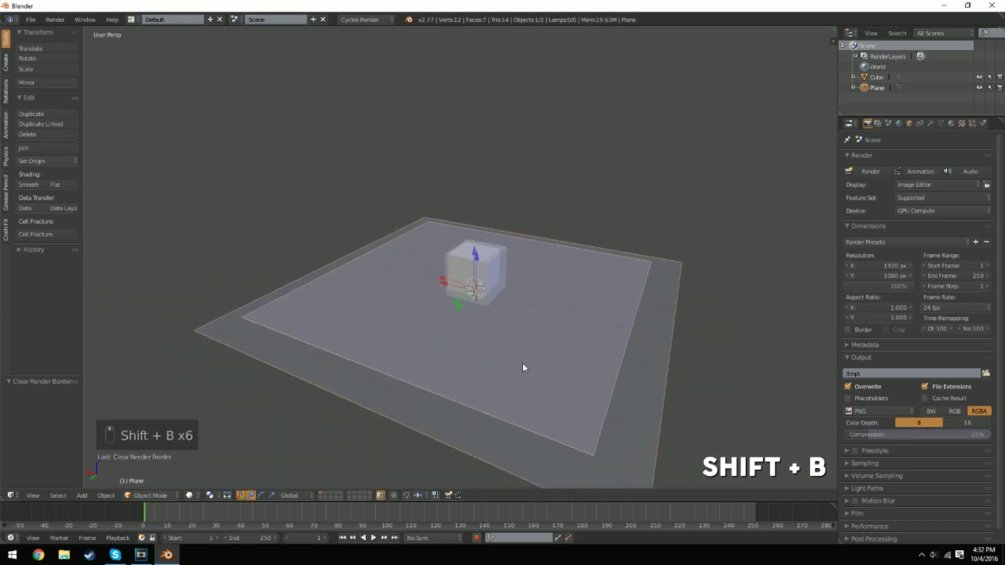
{"action": "key", "text": "shift+b"}
{"action": "left_click_drag", "start_coordinate": [252, 155], "coordinate": [723, 418]}
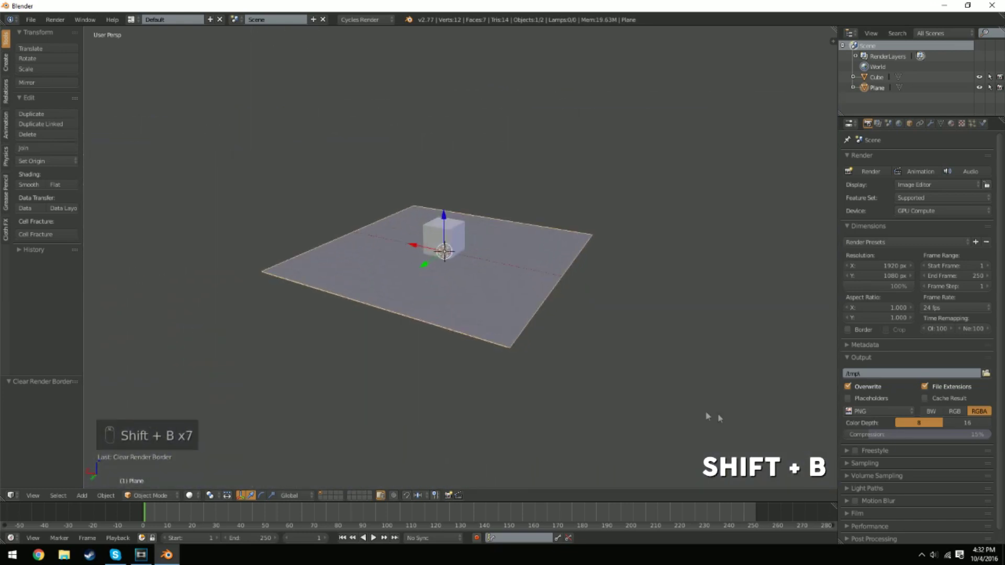
{"action": "key", "text": "shift+b"}
{"action": "left_click_drag", "start_coordinate": [427, 224], "coordinate": [482, 299]}
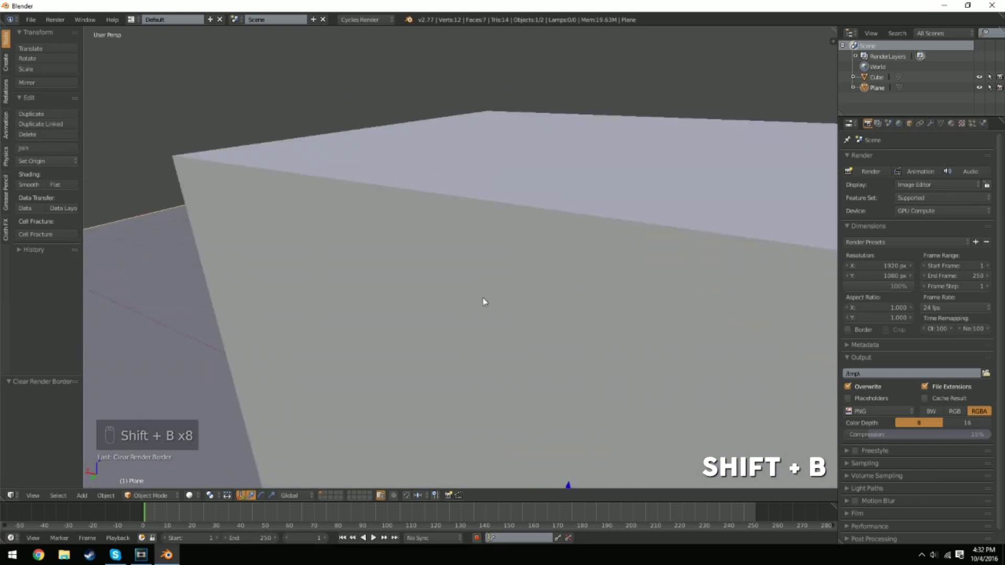
{"action": "scroll", "coordinate": [495, 405], "scroll_direction": "down", "scroll_amount": 8}
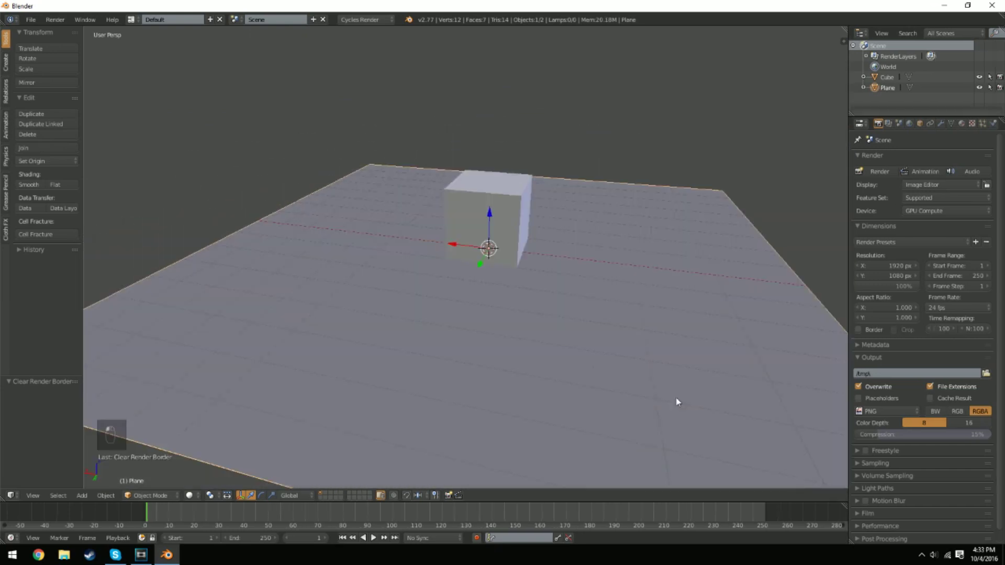
{"action": "key", "text": "shift+f"}
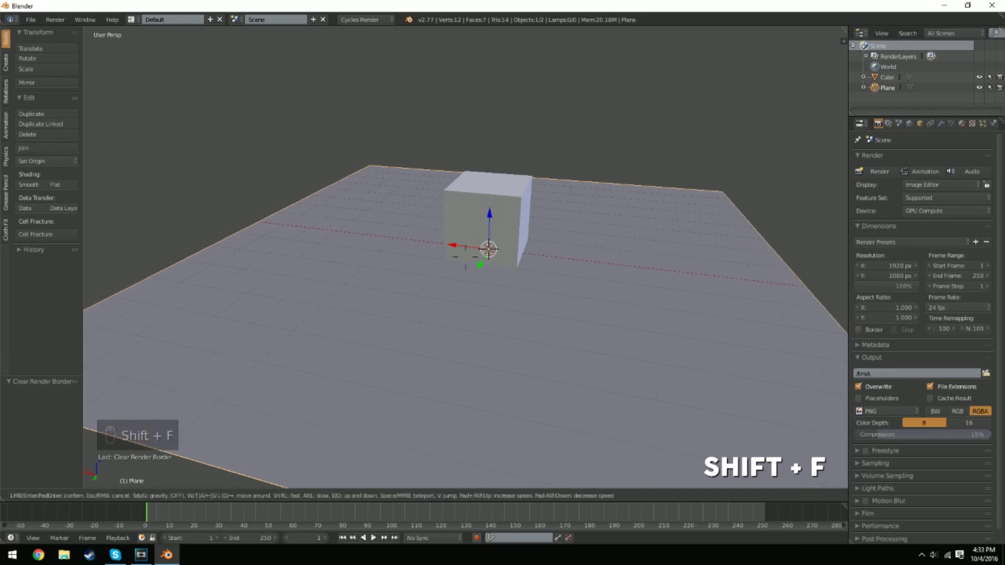
Step: Fly the view away from, back toward, and around the cube, rising and dropping past the plane's edge
{"action": "key", "text": "w"}
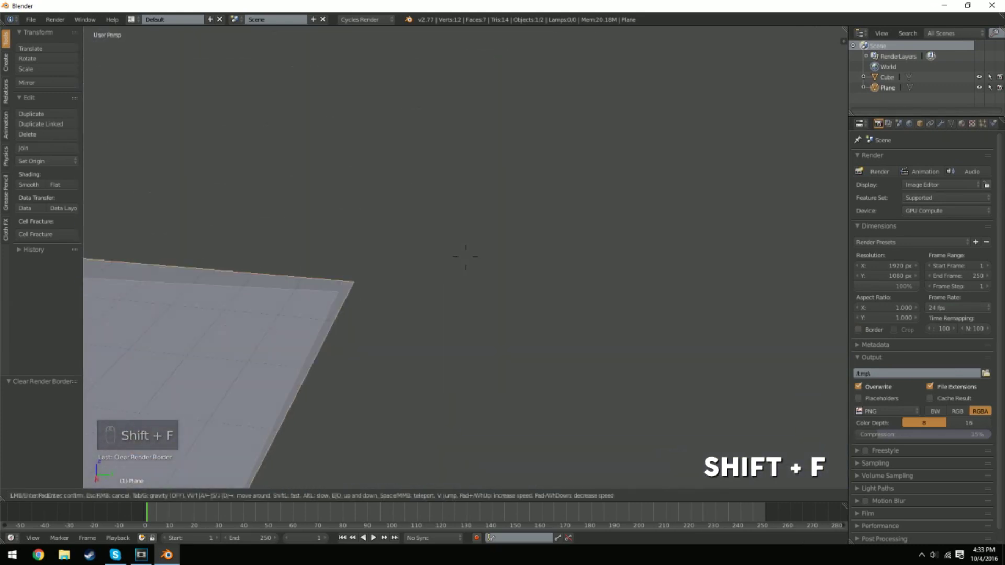
{"action": "key", "text": "s"}
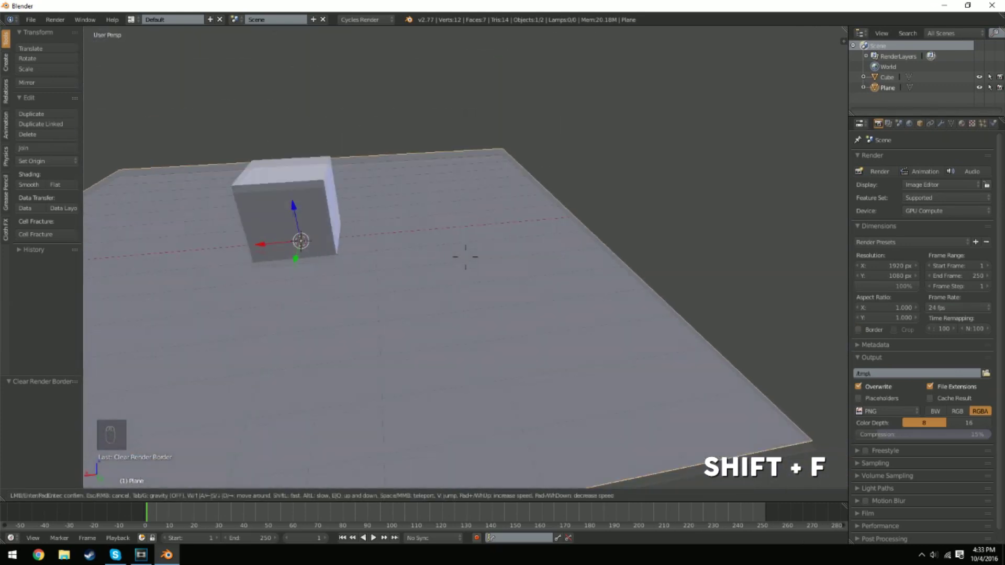
{"action": "key", "text": "w"}
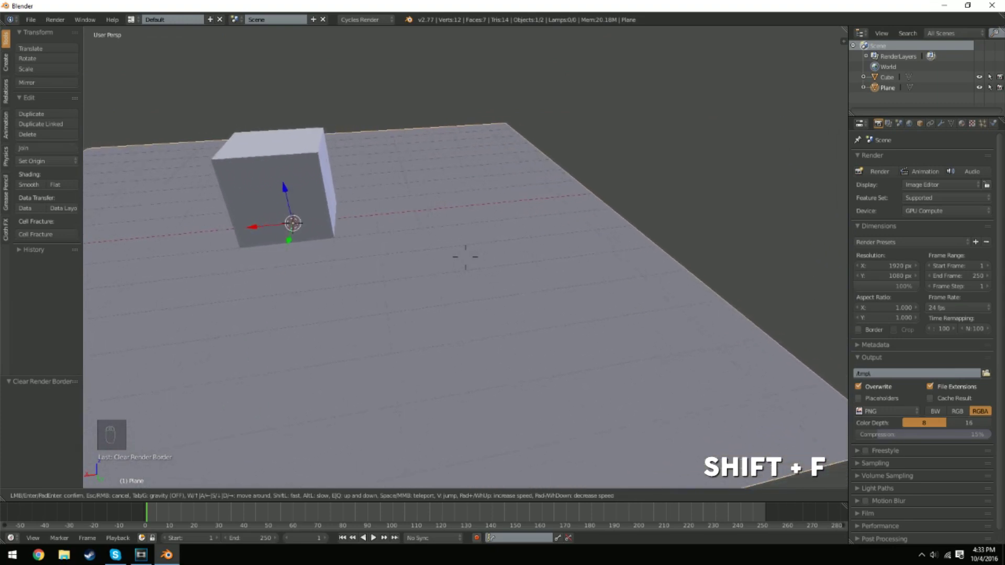
{"action": "key", "text": "w"}
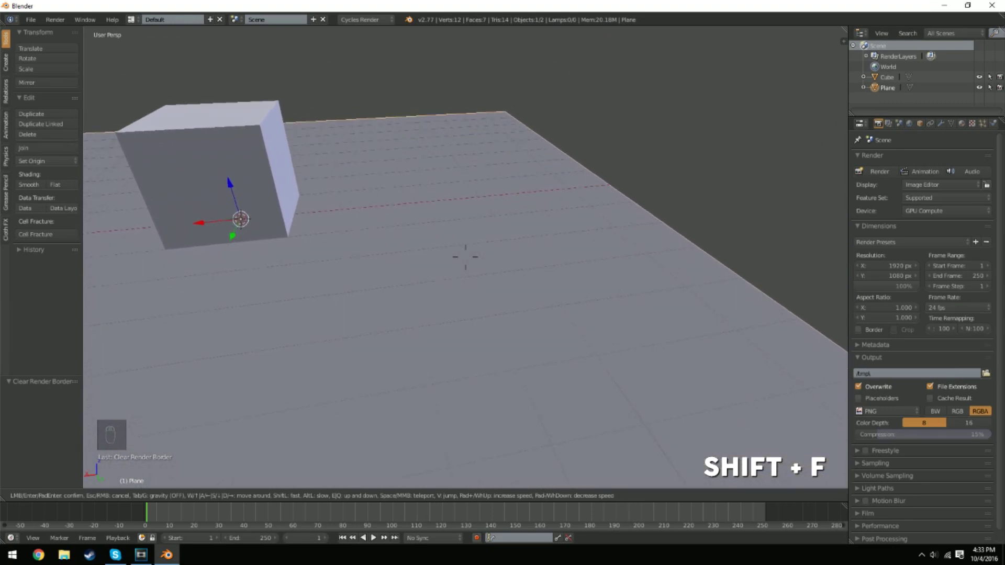
{"action": "key", "text": "s"}
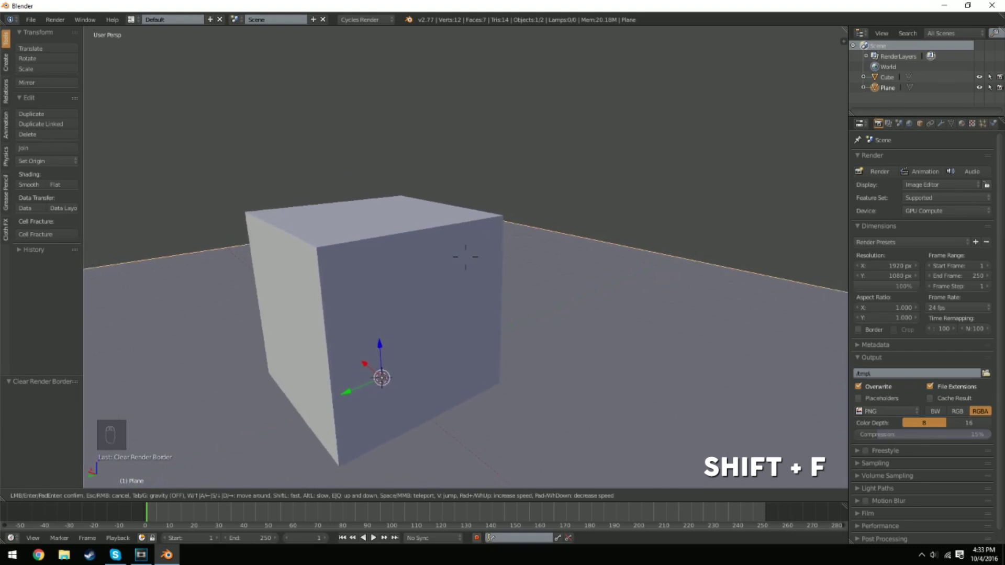
{"action": "key", "text": "e"}
{"action": "key", "text": "q"}
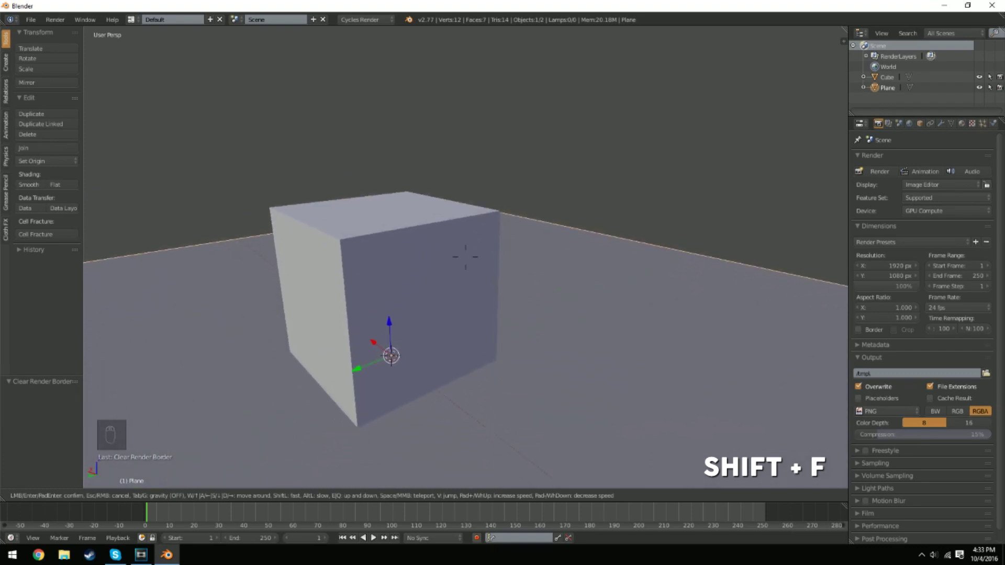
{"action": "key", "text": "q"}
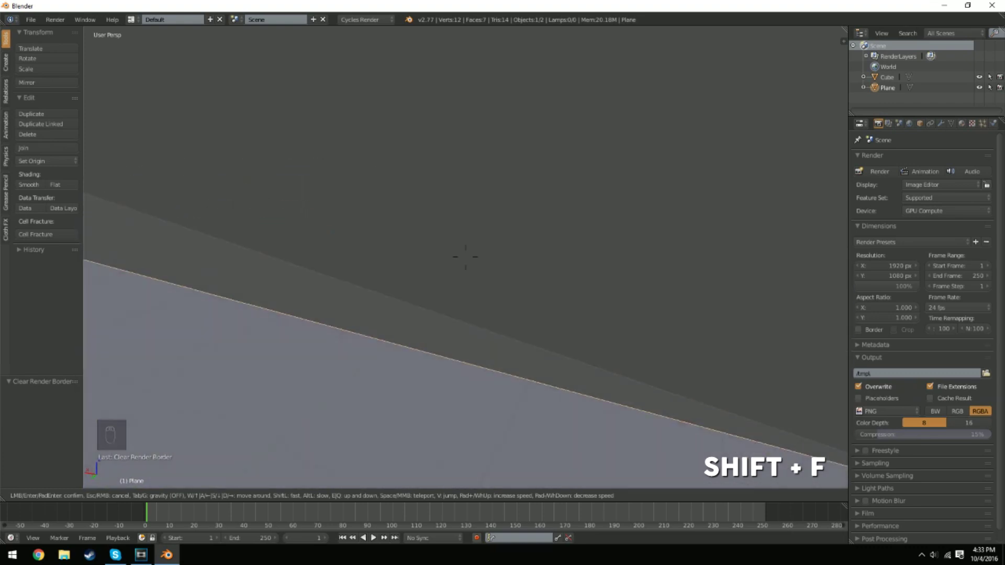
Step: Fly in close to the cube, then back far away and rise until the whole plane shows
{"action": "key", "text": "e"}
{"action": "key", "text": "s"}
{"action": "key", "text": "w"}
{"action": "key", "text": "q"}
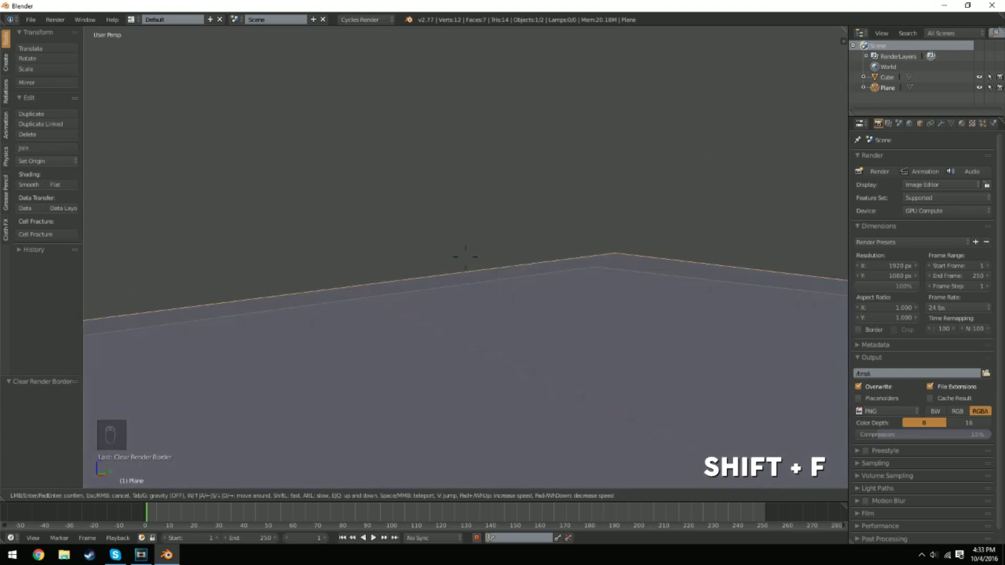
{"action": "key", "text": "d"}
{"action": "key", "text": "e"}
{"action": "key", "text": "s"}
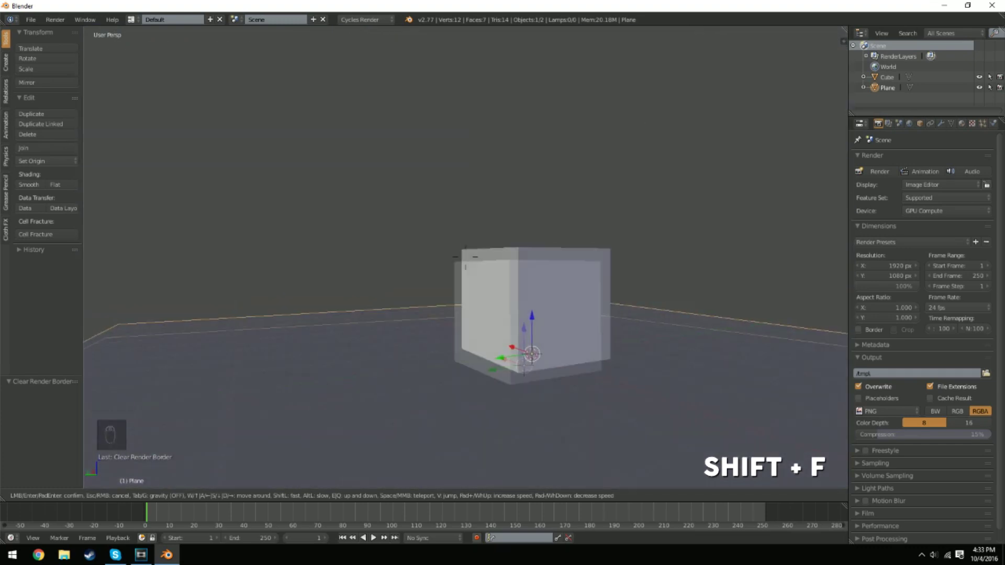
{"action": "key", "text": "s"}
{"action": "key", "text": "e"}
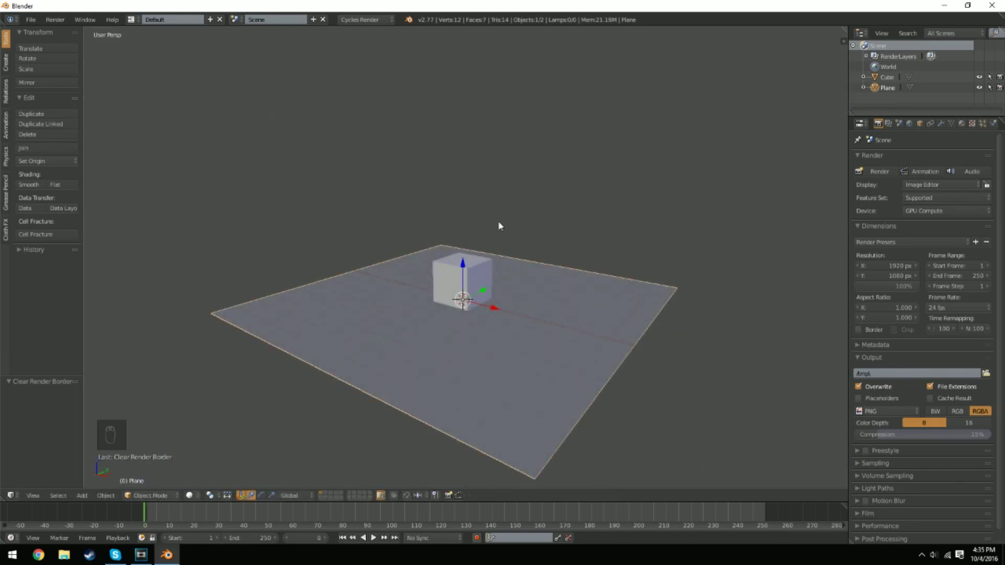
{"action": "key", "text": "shift+F4"}
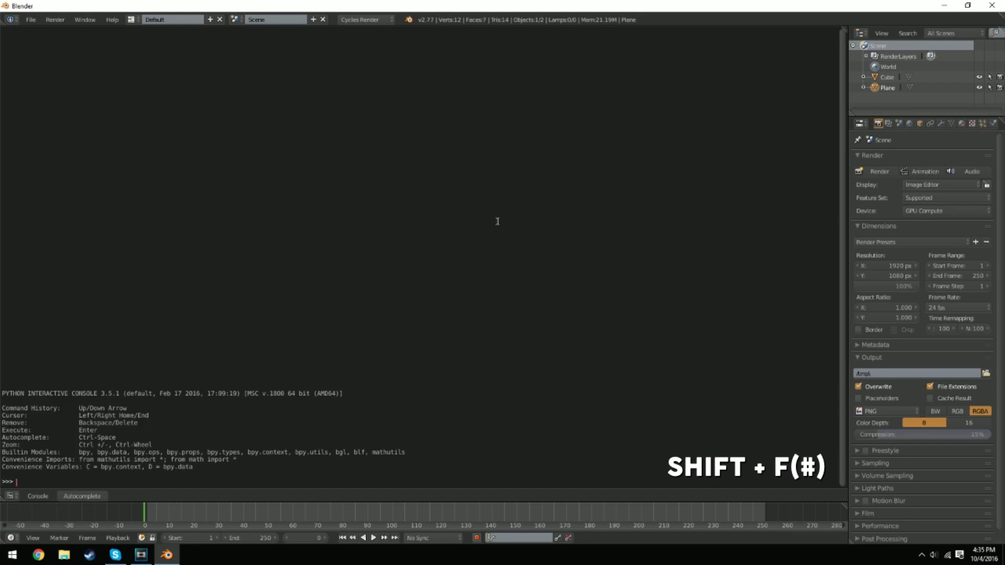
{"action": "key", "text": "shift+F5"}
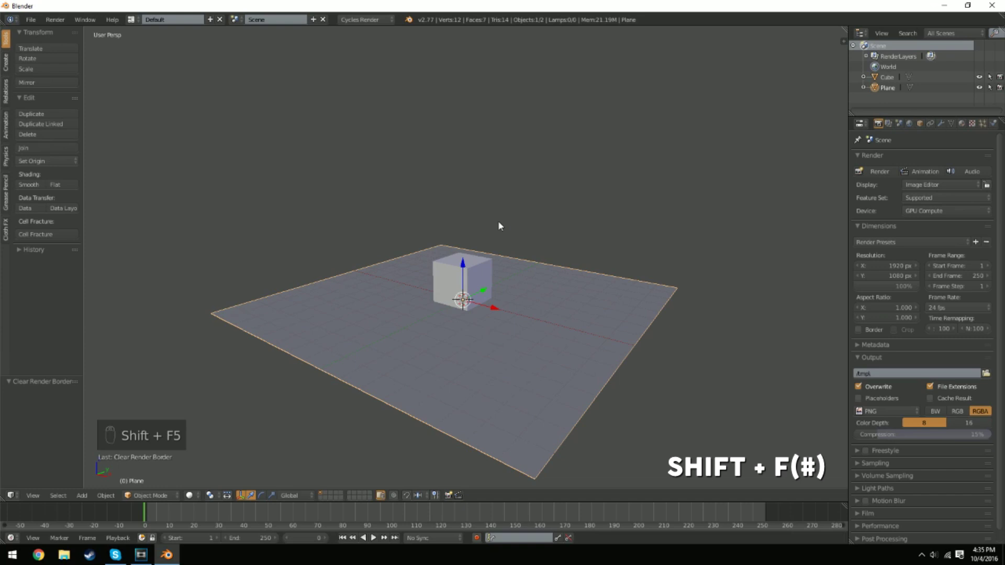
{"action": "key", "text": "shift+F6"}
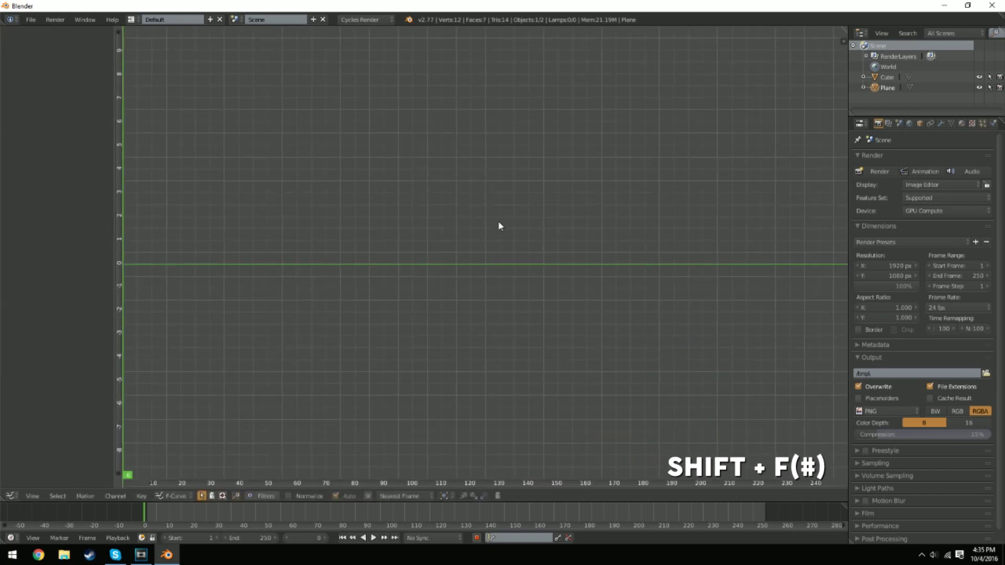
{"action": "key", "text": "shift+F7"}
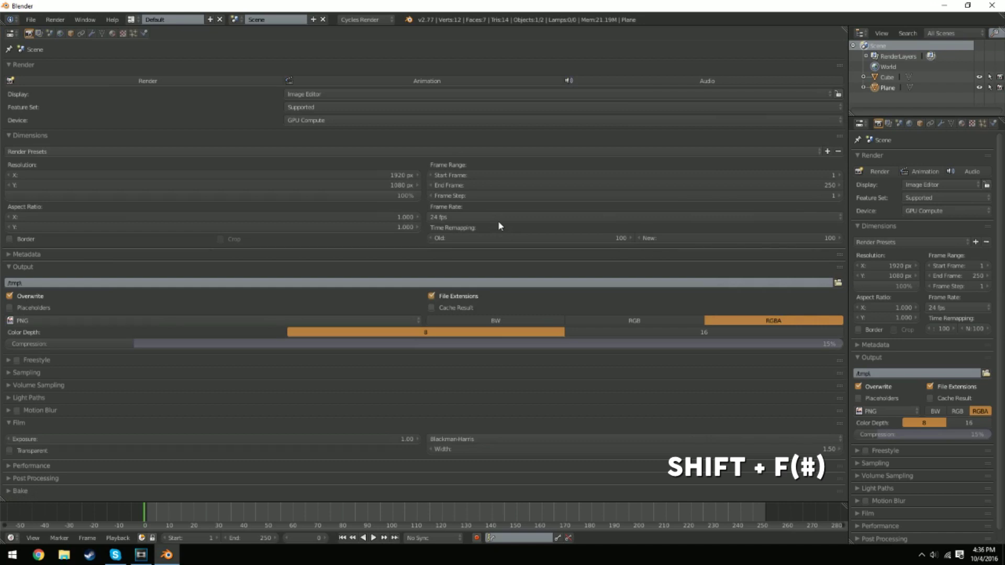
{"action": "key", "text": "shift+F8"}
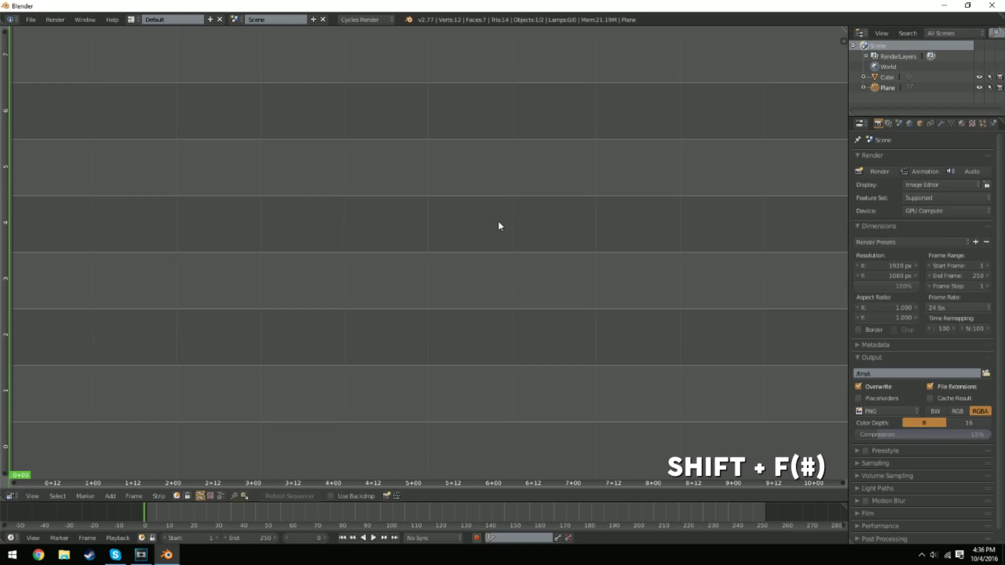
{"action": "key", "text": "shift+F9"}
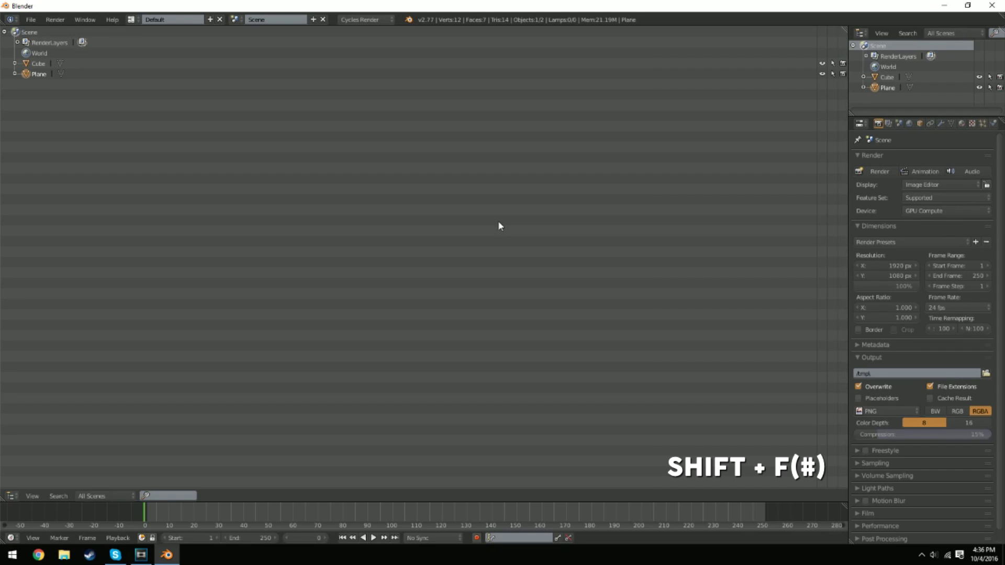
{"action": "key", "text": "shift+F10"}
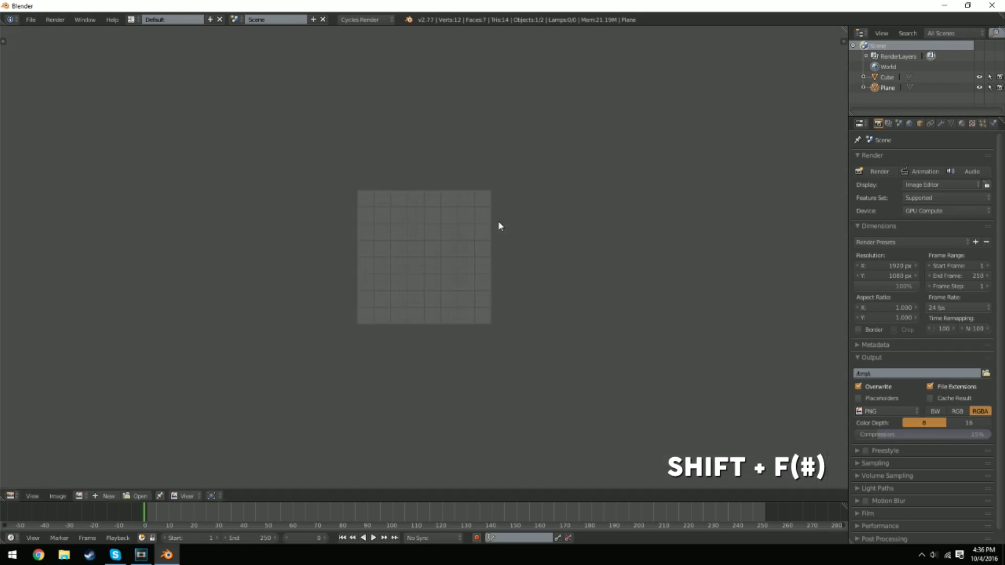
{"action": "key", "text": "shift+F11"}
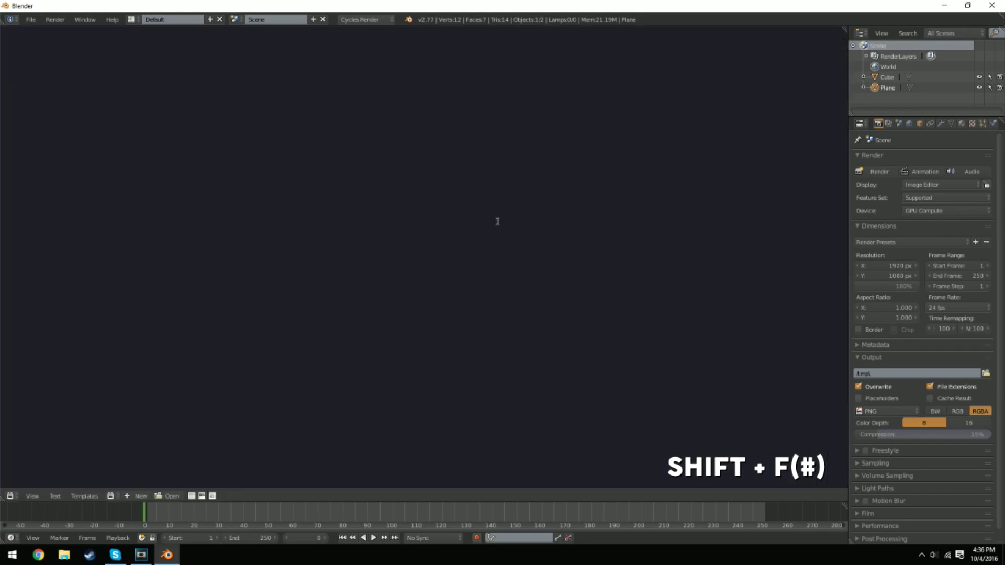
{"action": "key", "text": "shift+F12"}
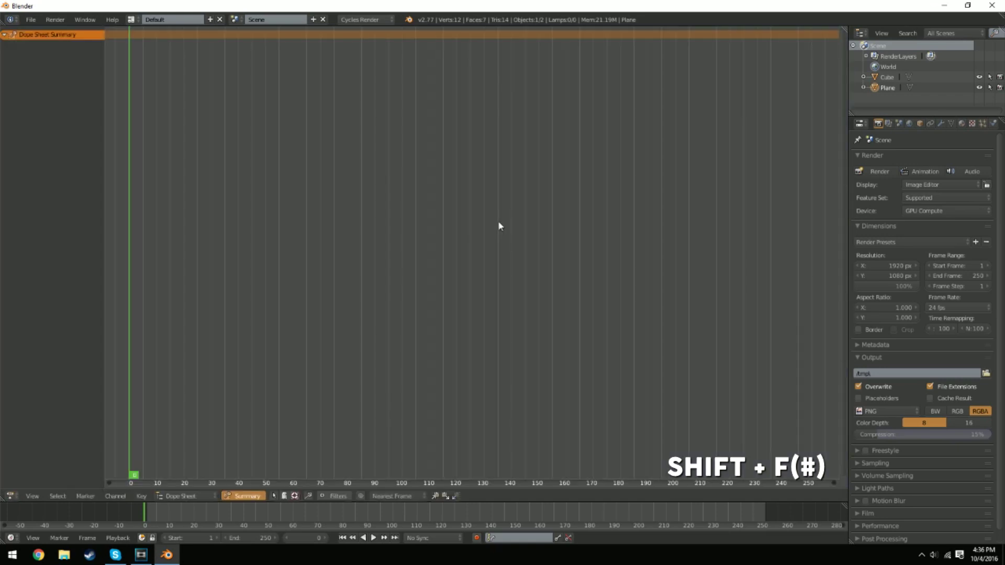
{"action": "key", "text": "shift+F5"}
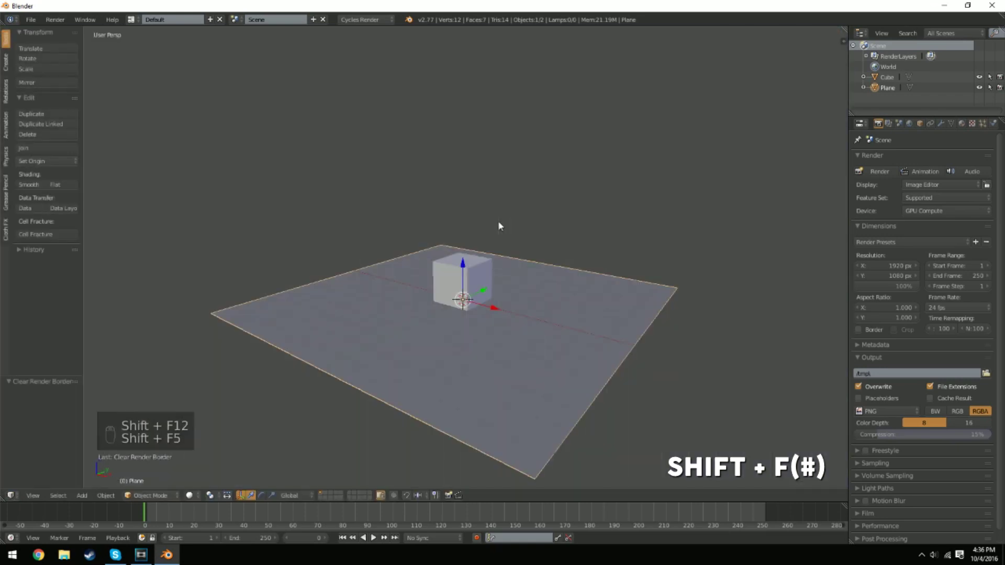
{"action": "key", "text": "shift+space"}
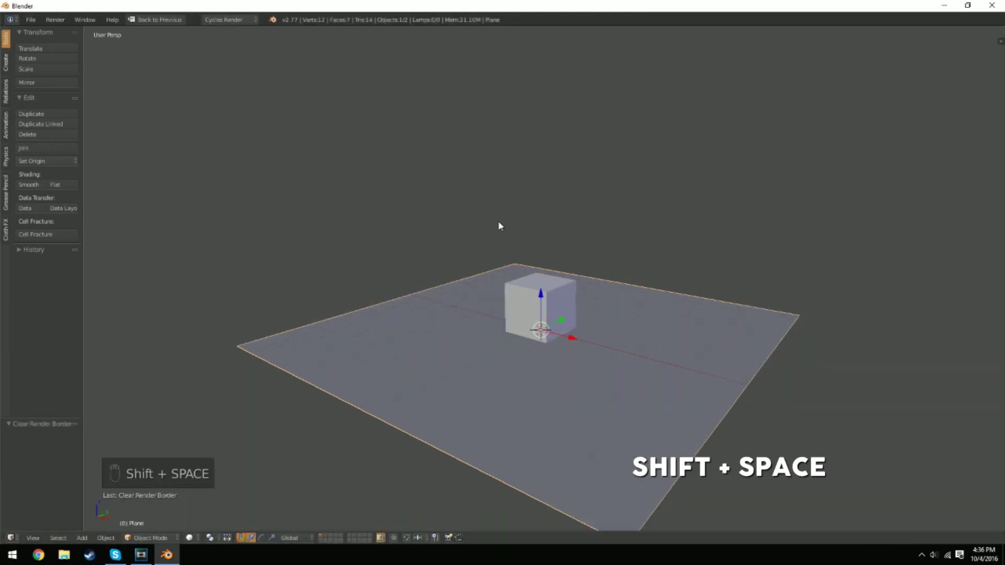
{"action": "key", "text": "shift+space"}
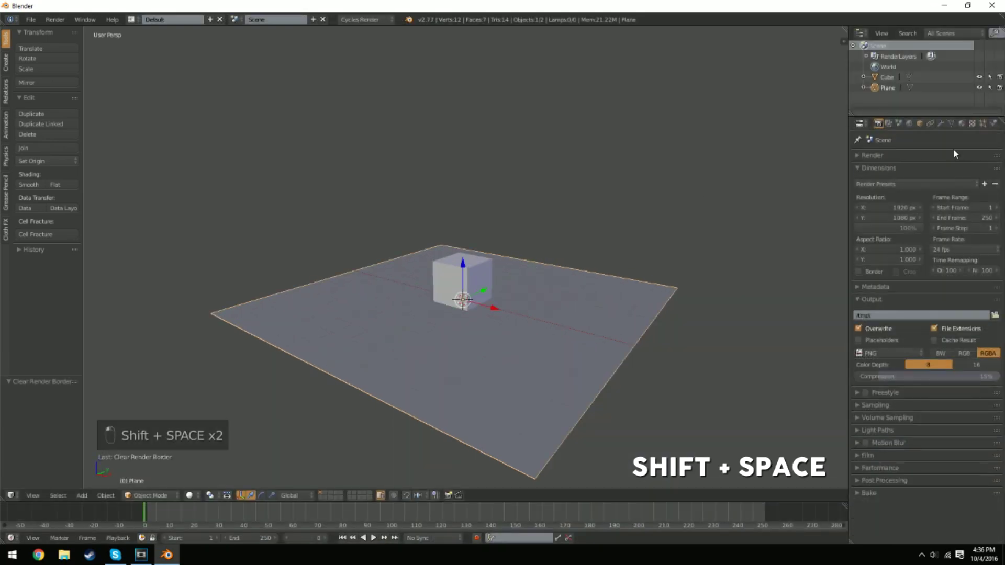
{"action": "key", "text": "shift+space"}
{"action": "key", "text": "shift+space"}
{"action": "left_click", "coordinate": [611, 521]}
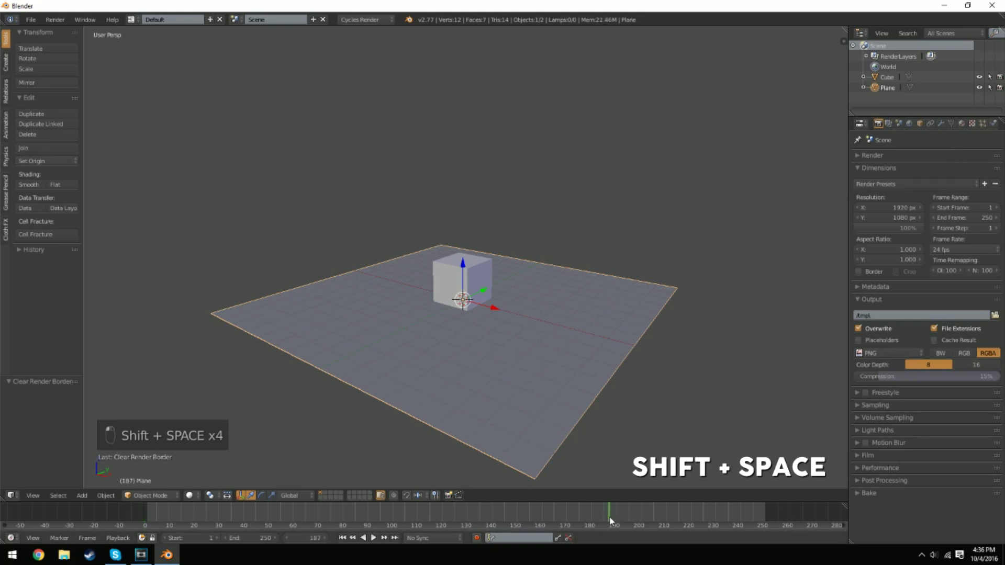
{"action": "key", "text": "shift+space"}
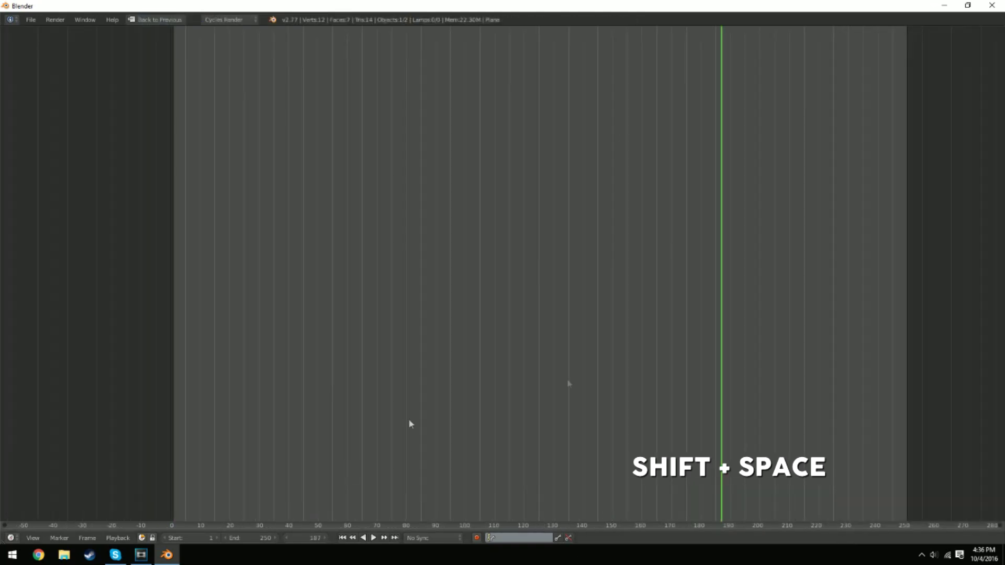
{"action": "key", "text": "shift+space"}
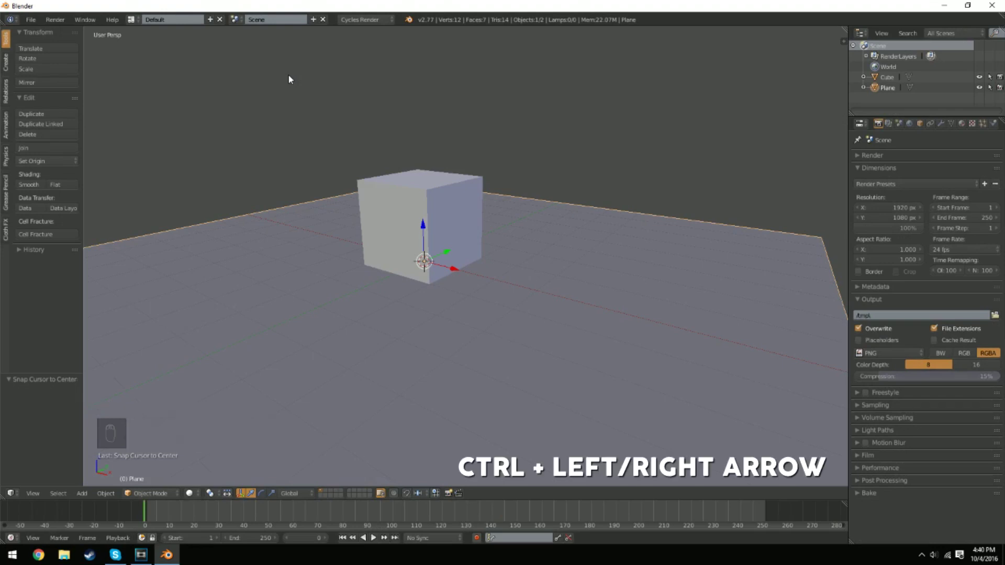
{"action": "key", "text": "ctrl+Right"}
{"action": "key", "text": "ctrl+Left"}
{"action": "key", "text": "ctrl+Right"}
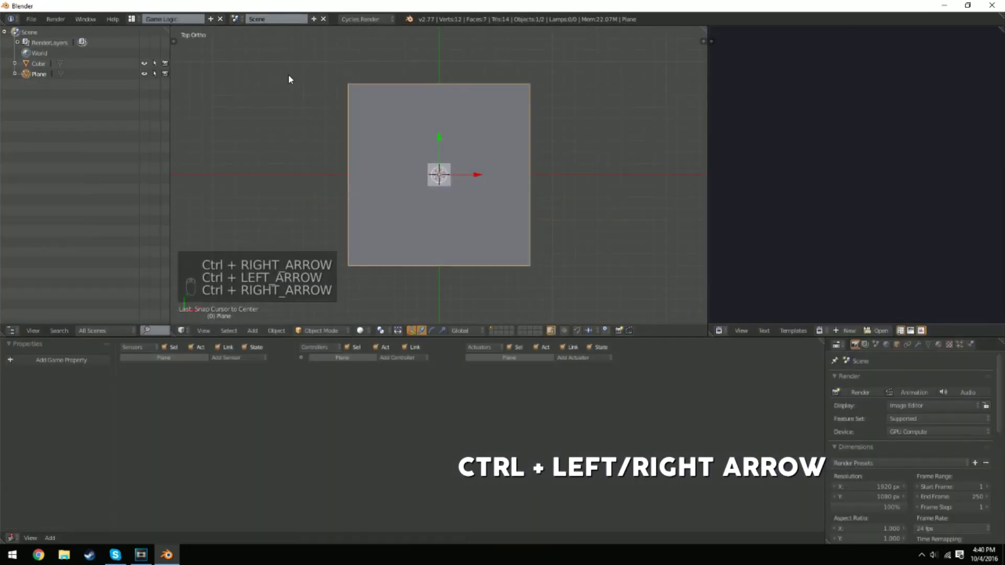
{"action": "key", "text": "ctrl+Right"}
{"action": "key", "text": "ctrl+Right"}
{"action": "left_click", "coordinate": [131, 19]}
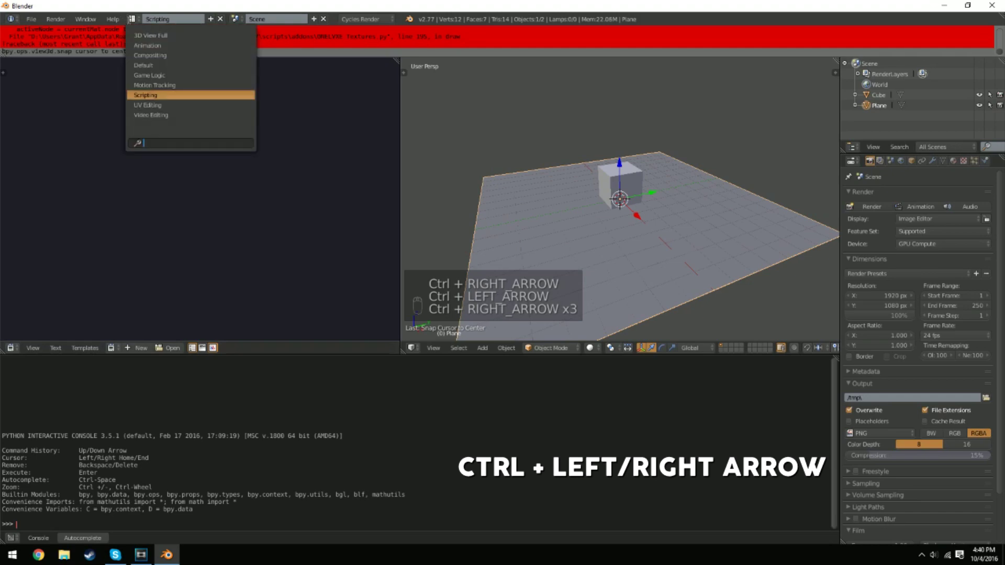
{"action": "left_click", "coordinate": [161, 56]}
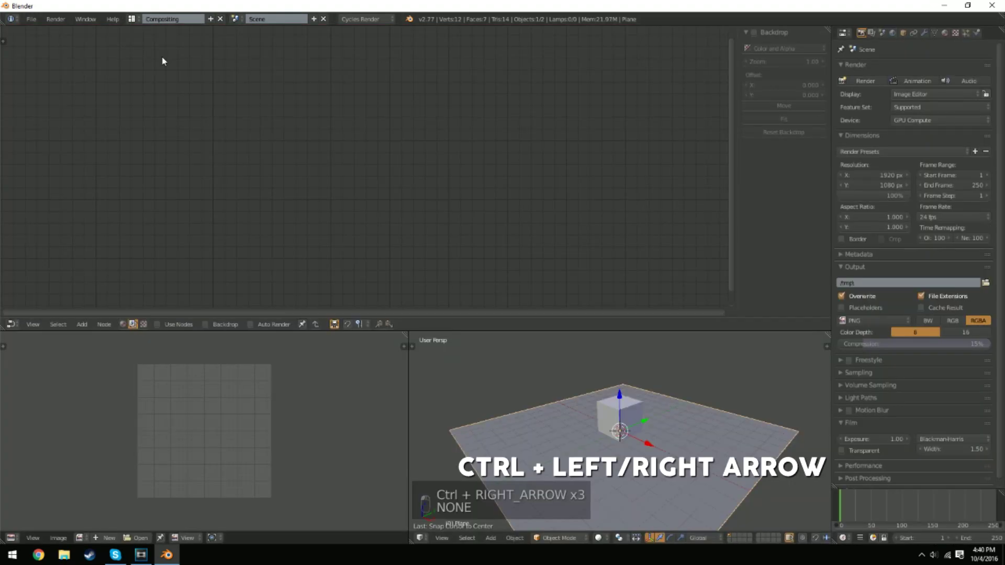
{"action": "key", "text": "ctrl+Right"}
{"action": "key", "text": "ctrl+Right"}
{"action": "key", "text": "ctrl+Right"}
{"action": "key", "text": "ctrl+Right"}
{"action": "key", "text": "ctrl+Right"}
{"action": "key", "text": "ctrl+Right"}
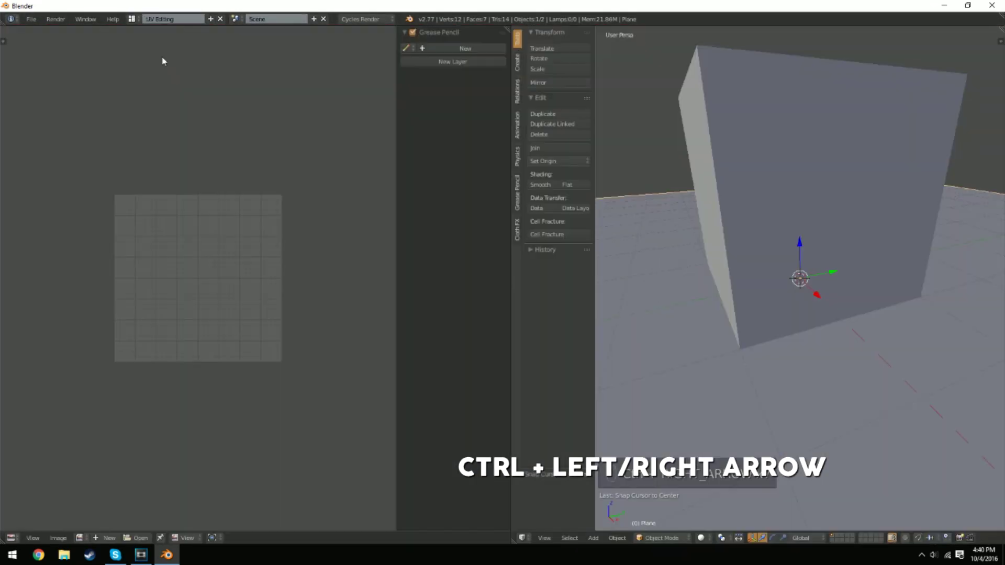
{"action": "key", "text": "ctrl+Left"}
{"action": "key", "text": "ctrl+Left"}
{"action": "key", "text": "ctrl+Left"}
{"action": "key", "text": "ctrl+Left"}
{"action": "key", "text": "ctrl+Right"}
{"action": "key", "text": "ctrl+Right"}
{"action": "key", "text": "ctrl+Right"}
{"action": "key", "text": "ctrl+Right"}
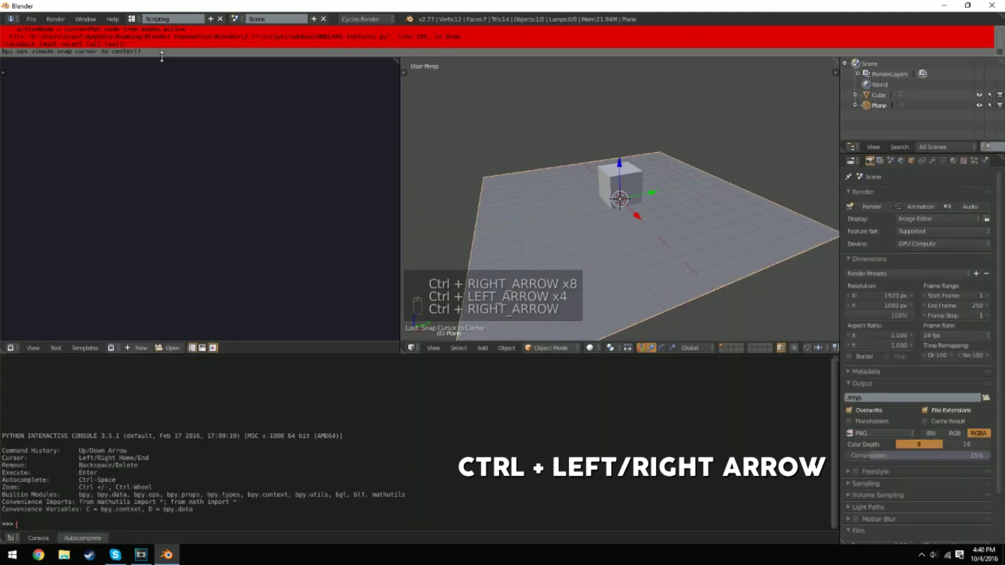
{"action": "key", "text": "ctrl+Right"}
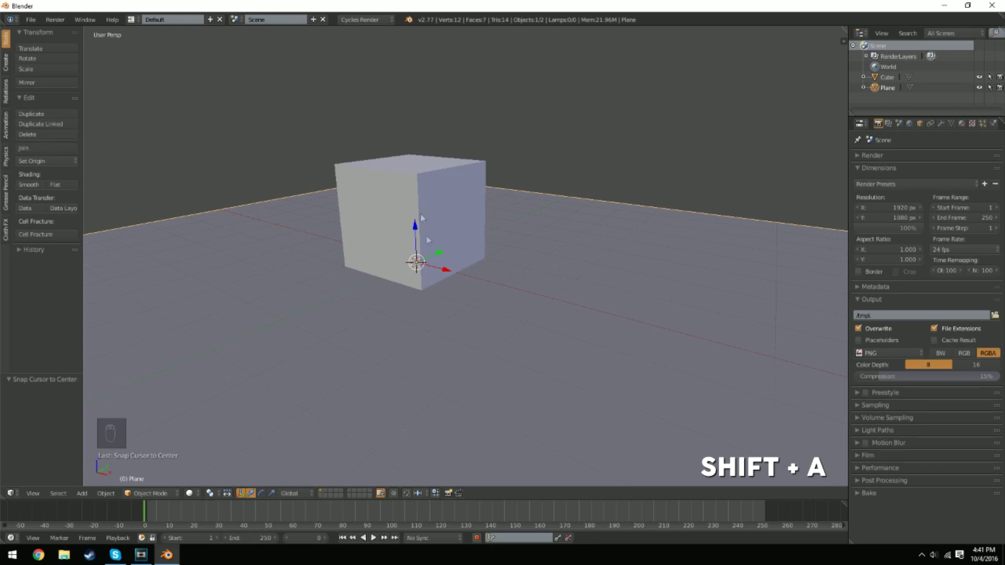
{"action": "key", "text": "shift+a"}
{"action": "mouse_move", "coordinate": [453, 270]}
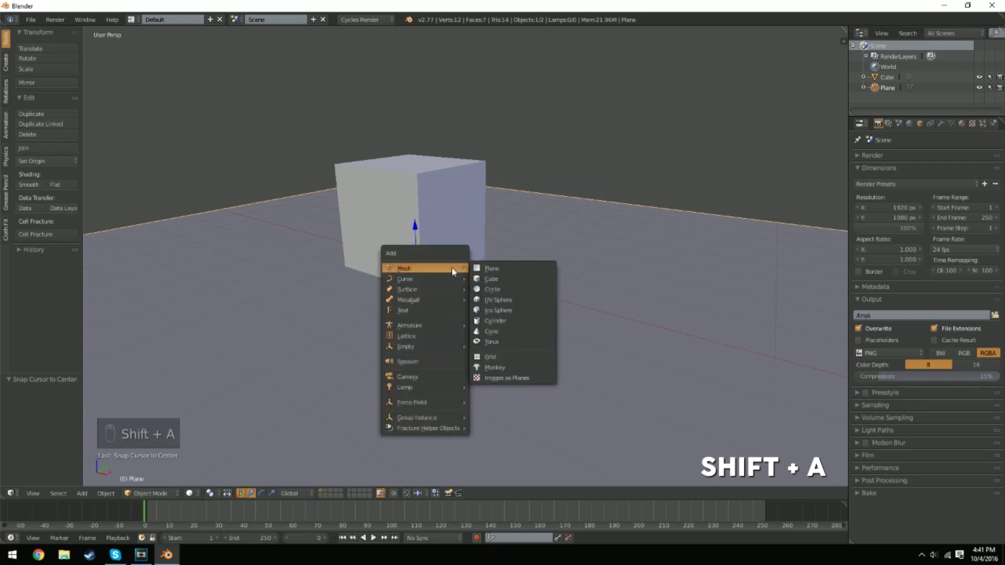
{"action": "right_click", "coordinate": [477, 280]}
{"action": "key", "text": "s"}
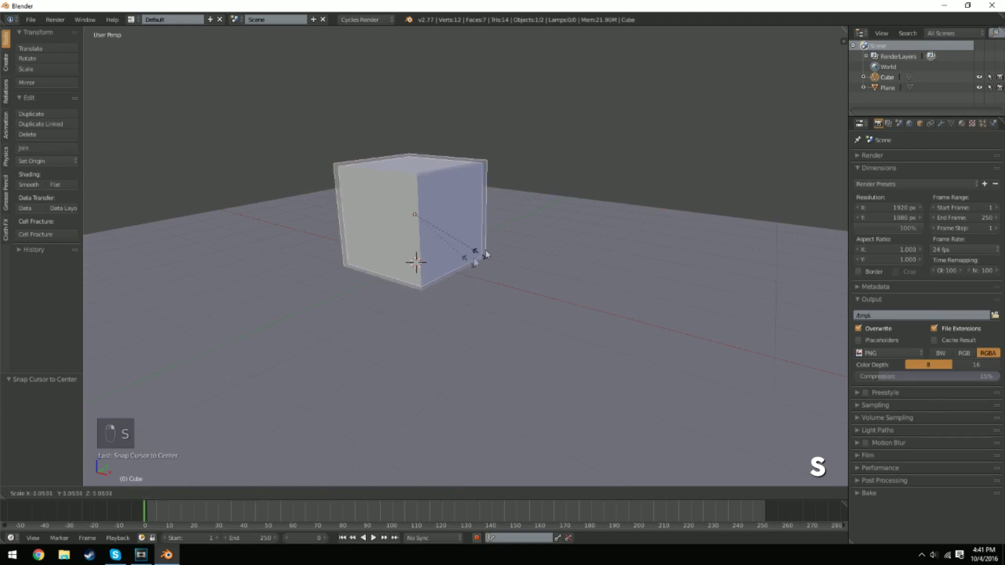
{"action": "left_click", "coordinate": [592, 238]}
{"action": "key", "text": "ctrl+z"}
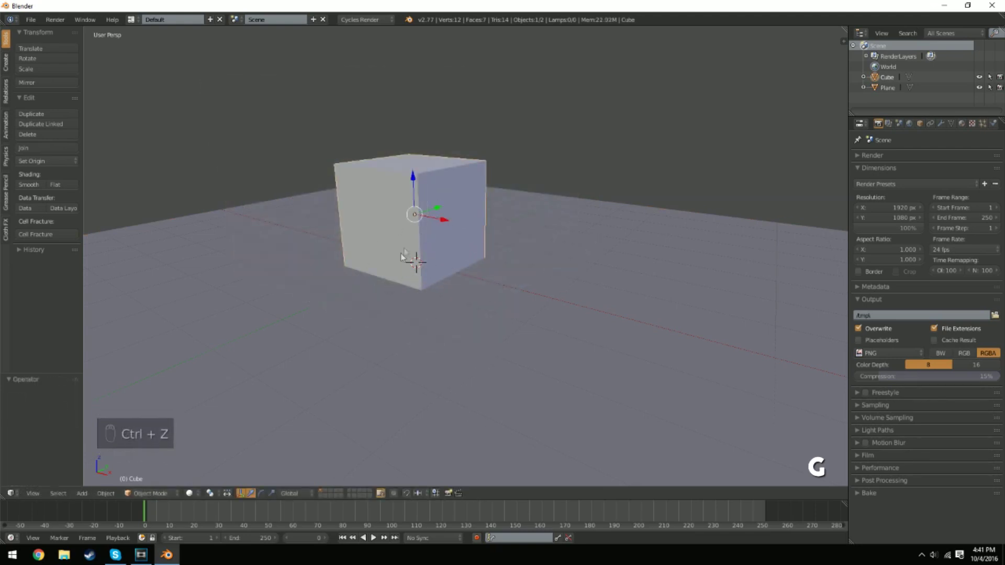
{"action": "key", "text": "g"}
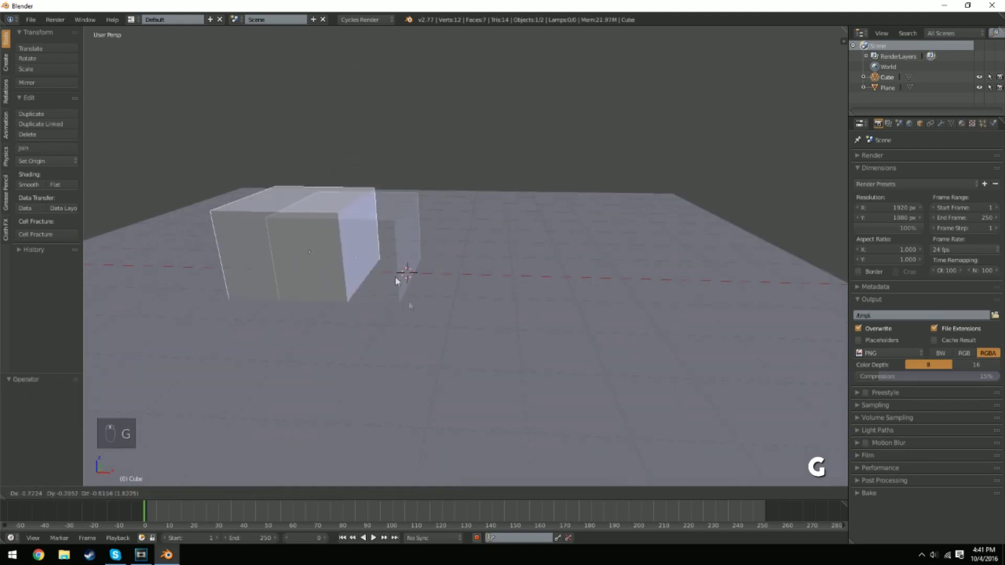
{"action": "key", "text": "r"}
{"action": "left_click", "coordinate": [545, 258]}
{"action": "key", "text": "ctrl+z"}
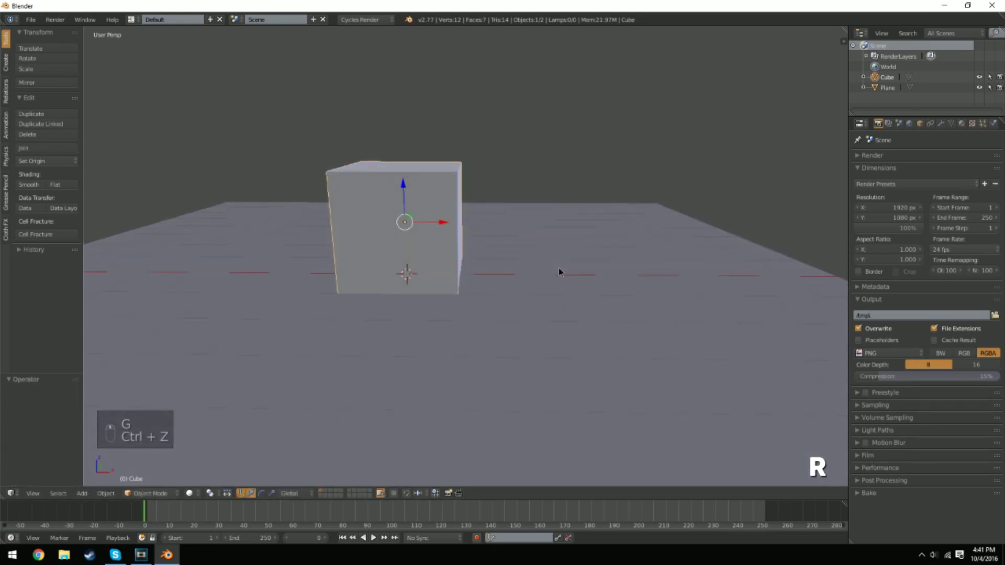
{"action": "key", "text": "r"}
{"action": "right_click", "coordinate": [388, 104]}
{"action": "middle_click_drag", "start_coordinate": [388, 104], "coordinate": [465, 272]}
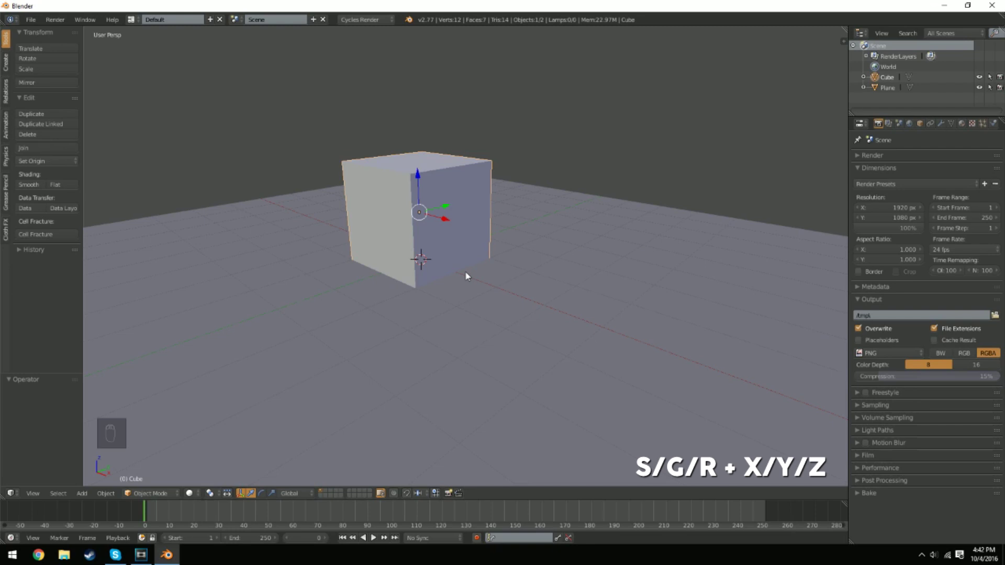
Step: Stretch the cube to 4.25 along the X axis
{"action": "key", "text": "s"}
{"action": "key", "text": "s"}
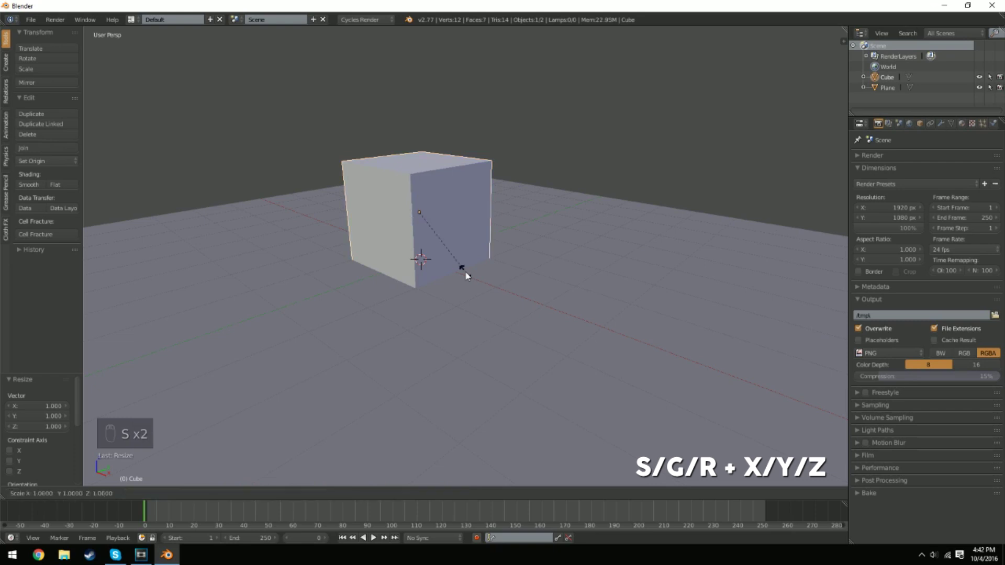
{"action": "key", "text": "x"}
{"action": "left_click", "coordinate": [632, 332]}
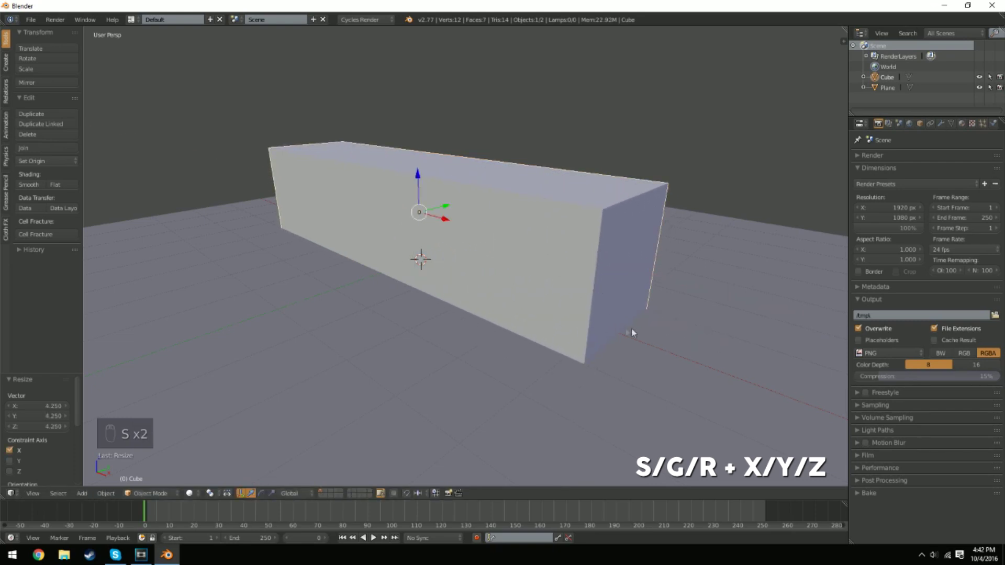
{"action": "middle_click_drag", "start_coordinate": [632, 328], "coordinate": [585, 332]}
Step: Tilt the stretched box about -30° around the Y axis
{"action": "key", "text": "r"}
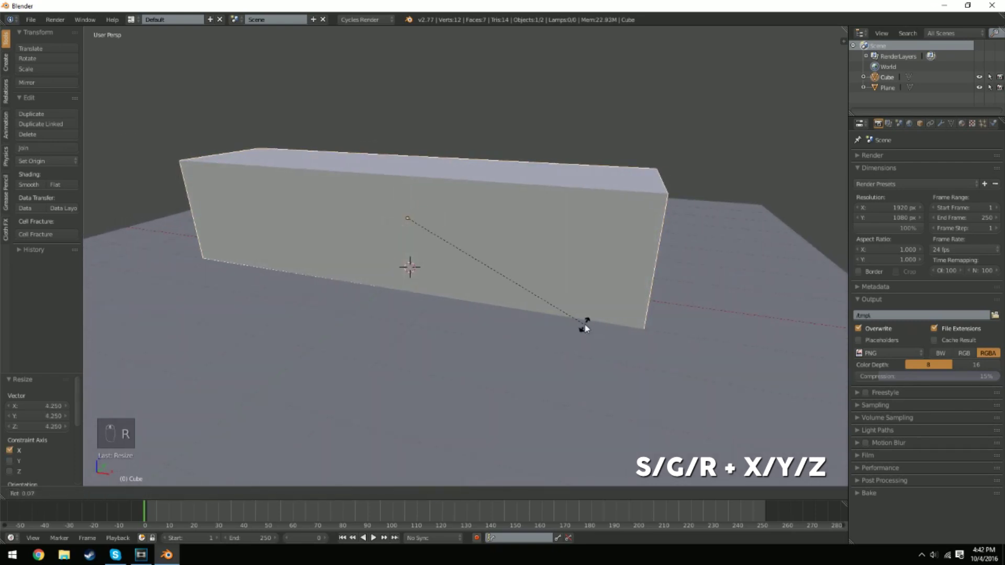
{"action": "key", "text": "y"}
{"action": "left_click", "coordinate": [588, 218]}
{"action": "middle_click_drag", "start_coordinate": [588, 218], "coordinate": [422, 297]}
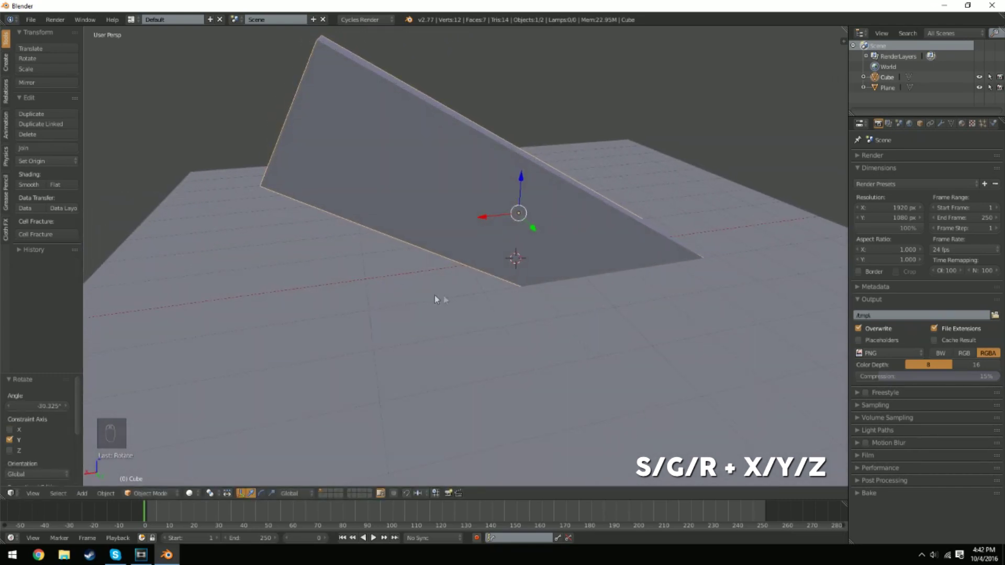
Step: Raise the box to Z 1.86, then undo the raise
{"action": "key", "text": "g"}
{"action": "key", "text": "z"}
{"action": "left_click", "coordinate": [533, 206]}
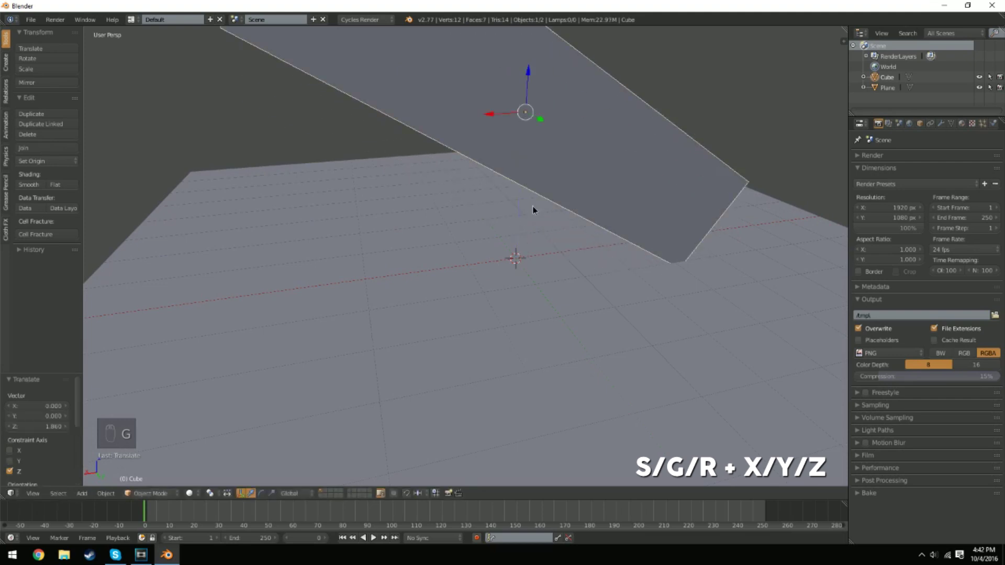
{"action": "middle_click_drag", "start_coordinate": [533, 206], "coordinate": [150, 227]}
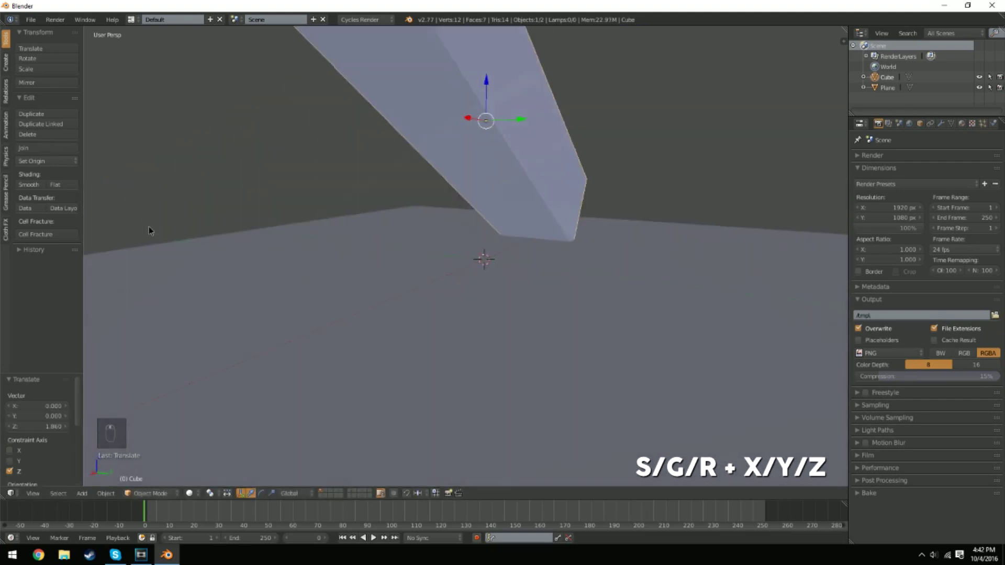
{"action": "key", "text": "ctrl+z"}
{"action": "key", "text": "ctrl+z"}
{"action": "key", "text": "ctrl+z"}
{"action": "key", "text": "ctrl+z"}
{"action": "key", "text": "ctrl+z"}
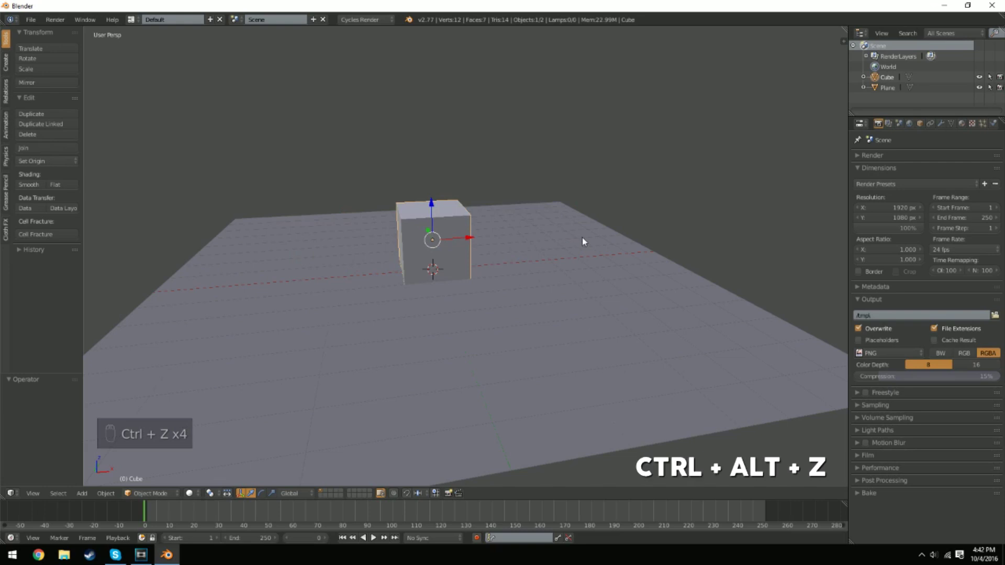
Step: Use Undo History to restore the stretched, tilted box, then return to the state after Resize
{"action": "key", "text": "ctrl+alt+z"}
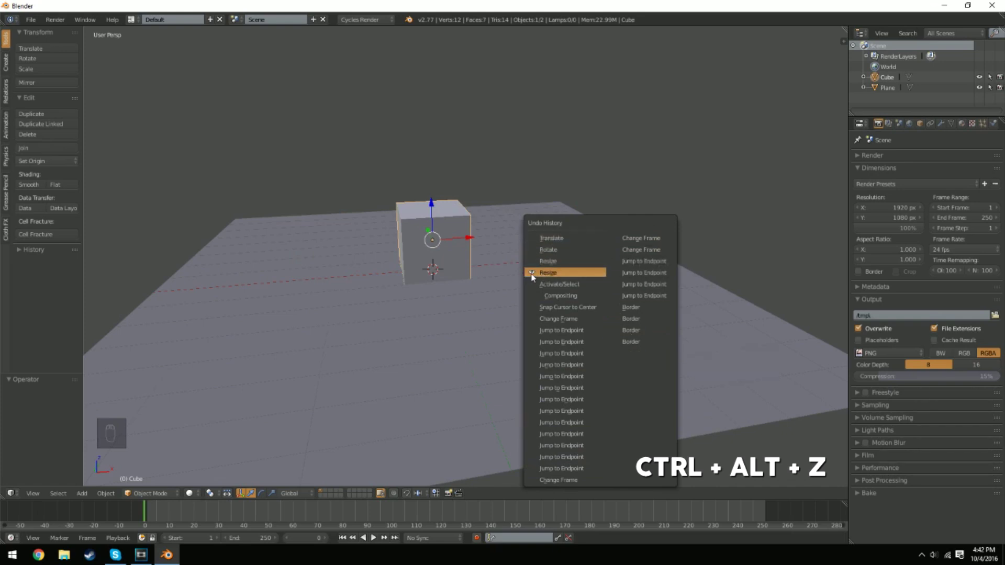
{"action": "left_click", "coordinate": [551, 245]}
{"action": "middle_click_drag", "start_coordinate": [599, 422], "coordinate": [331, 348]}
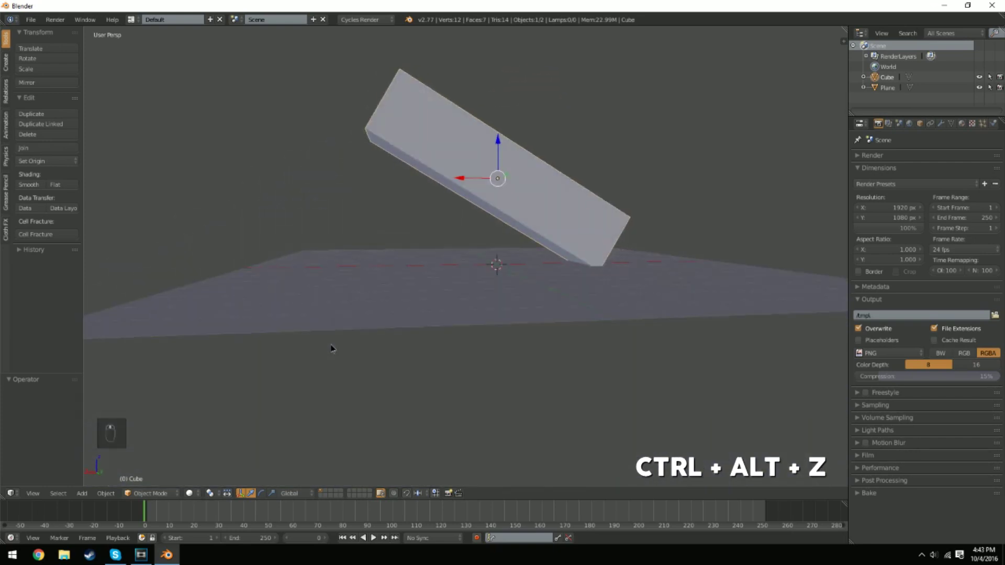
{"action": "mouse_move", "coordinate": [553, 331]}
{"action": "middle_mouse_down"}
{"action": "mouse_move", "coordinate": [610, 332]}
{"action": "mouse_move", "coordinate": [545, 337]}
{"action": "middle_mouse_up"}
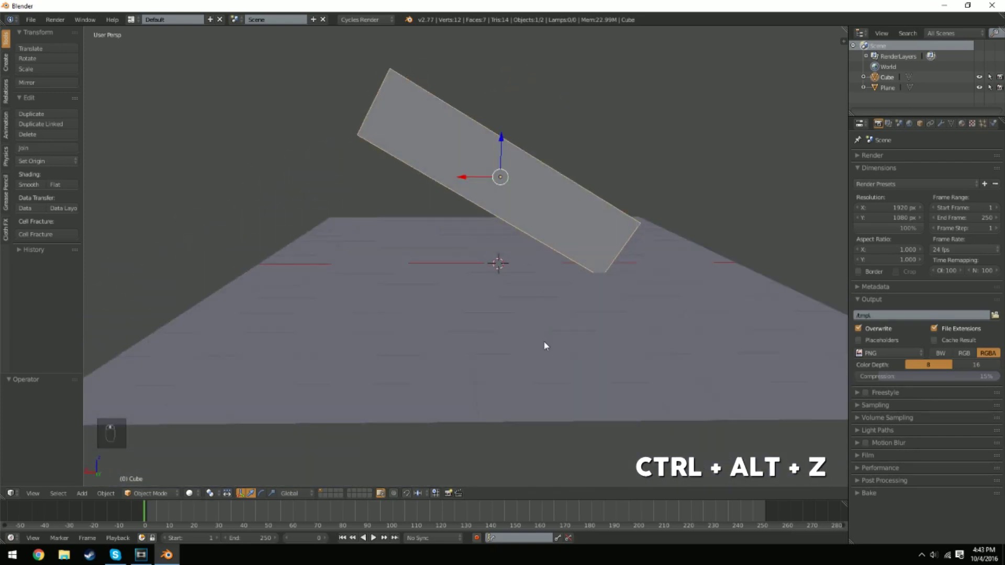
{"action": "key", "text": "ctrl+alt+z"}
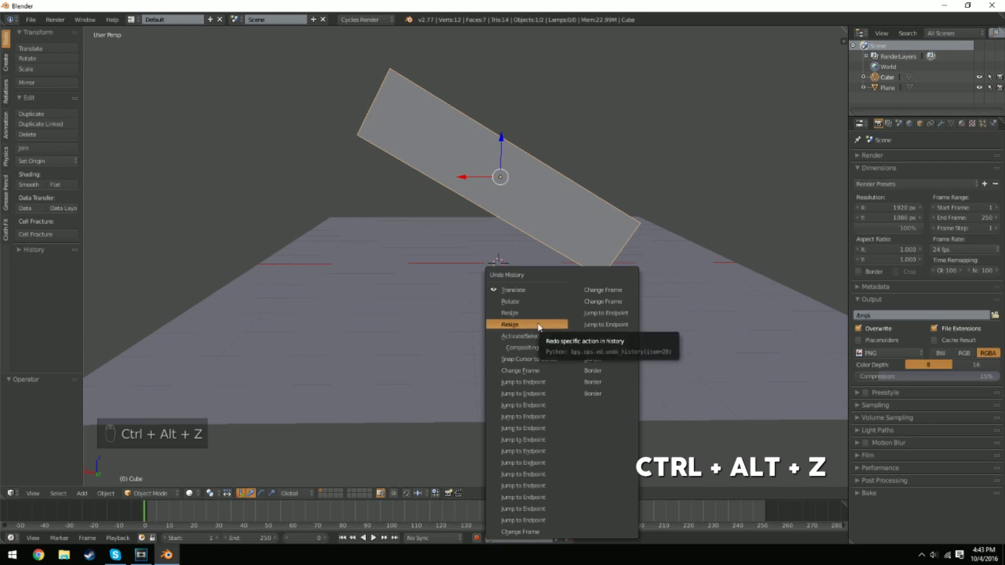
{"action": "left_click", "coordinate": [539, 325]}
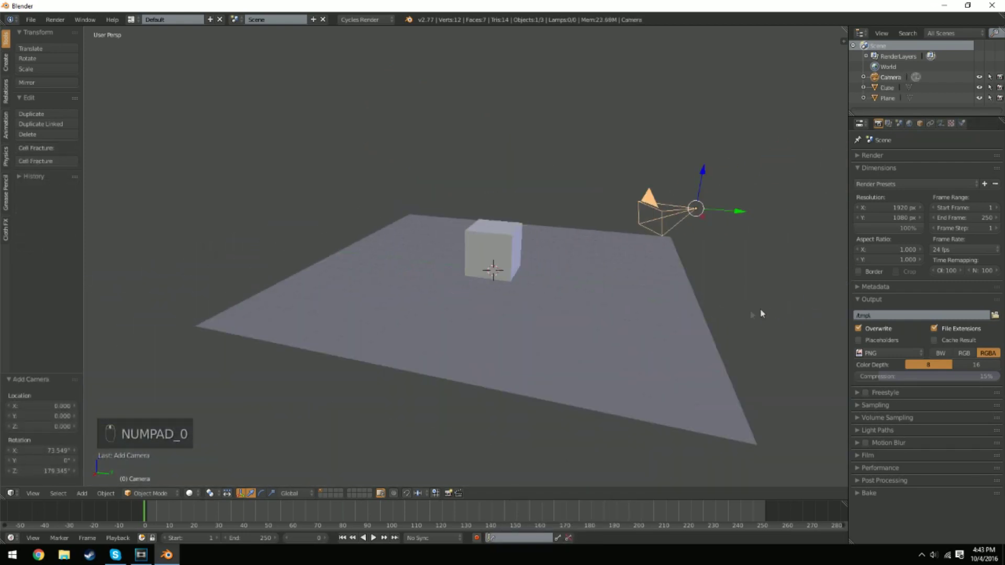
Step: Render a still image from the camera with F12, close it, then start an animation render
{"action": "middle_click_drag", "start_coordinate": [761, 314], "coordinate": [651, 340], "text": "shift"}
{"action": "scroll", "coordinate": [651, 335], "scroll_direction": "up", "scroll_amount": 5}
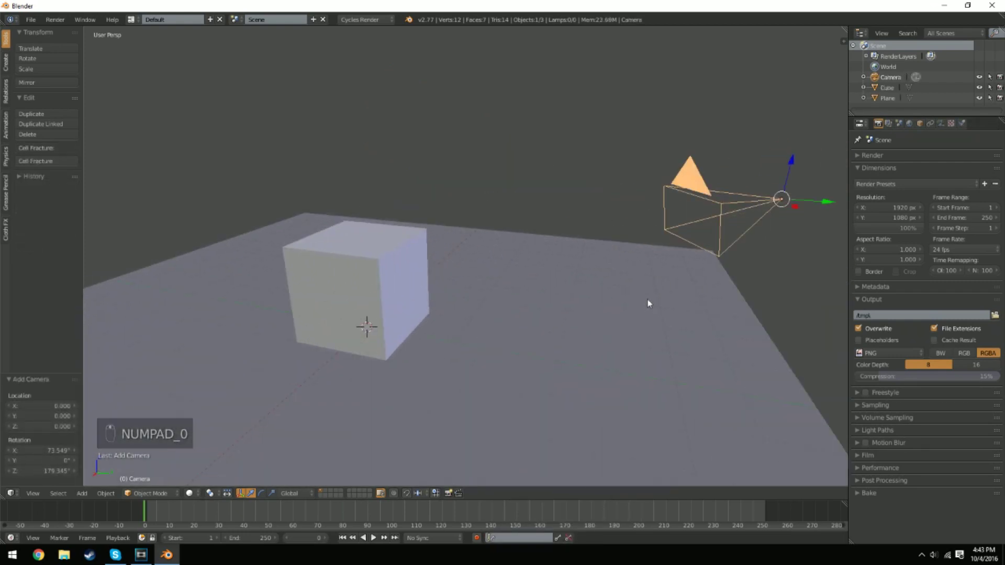
{"action": "key", "text": "F12"}
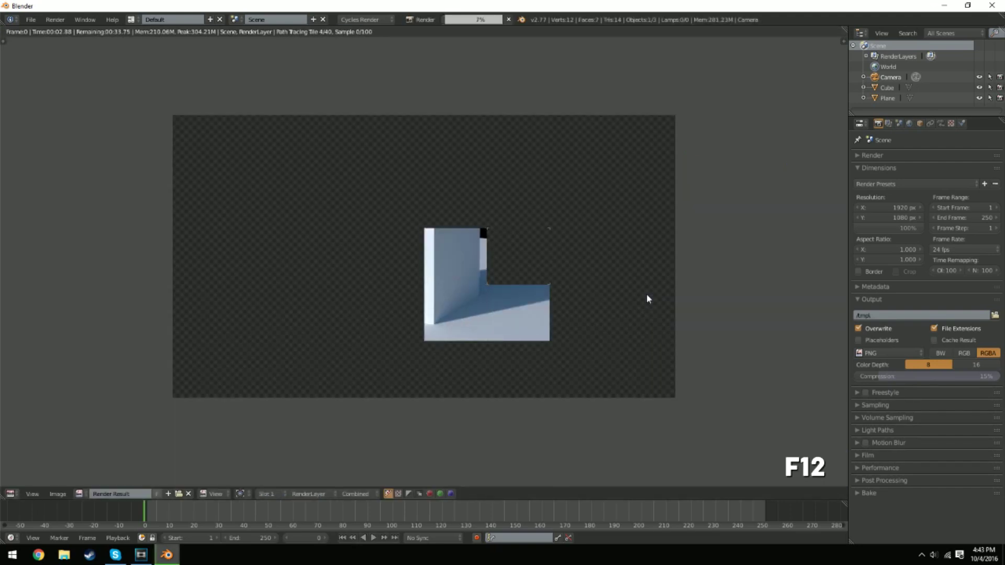
{"action": "key", "text": "Escape"}
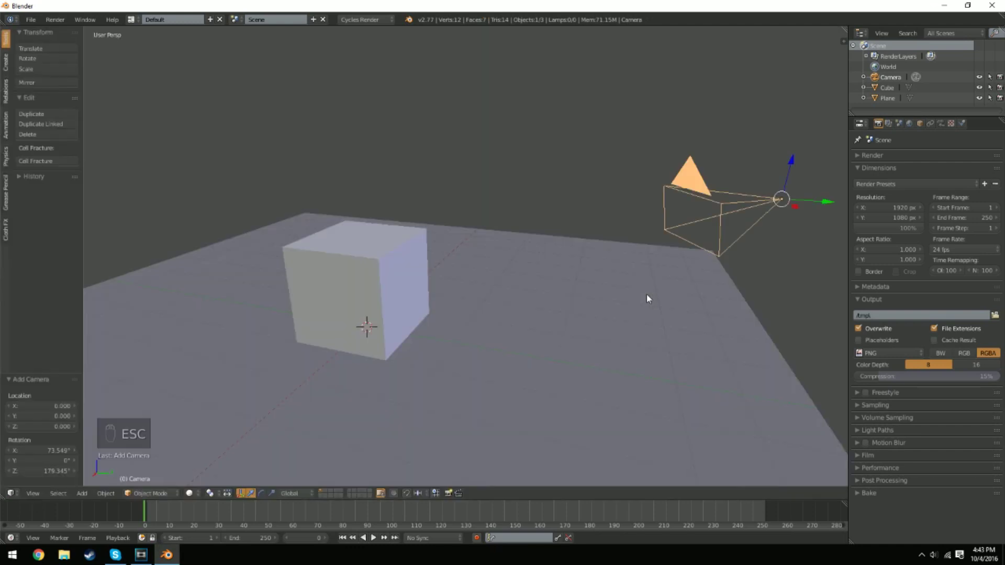
{"action": "key", "text": "ctrl+F12"}
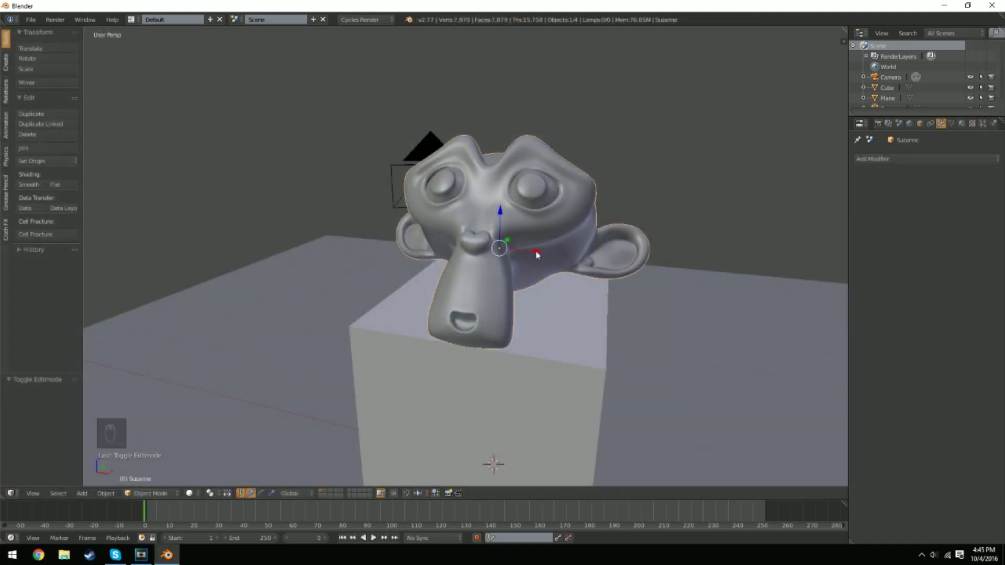
Step: Enter Edit Mode on the Suzanne head and orbit around it
{"action": "key", "text": "Tab"}
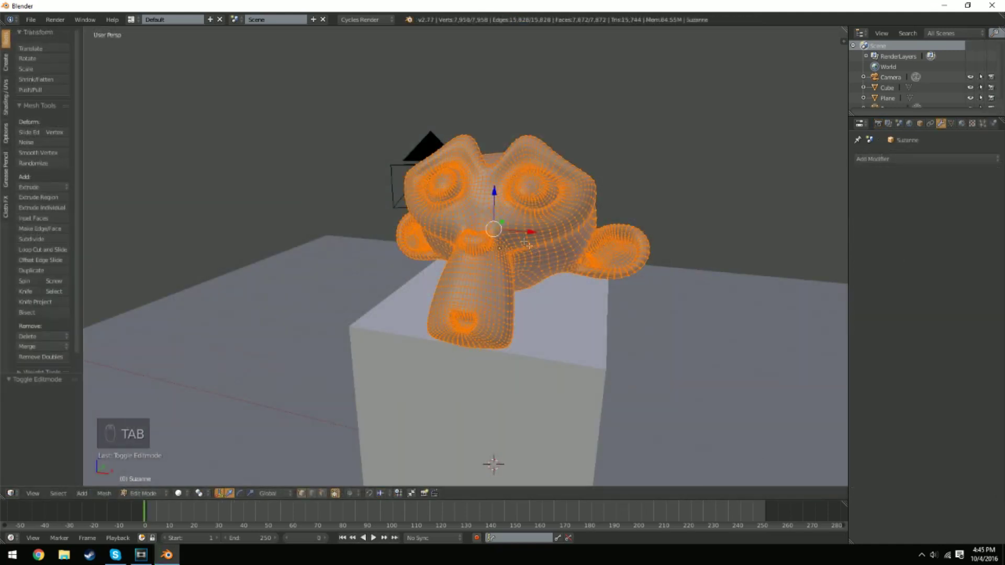
{"action": "middle_click_drag", "start_coordinate": [527, 244], "coordinate": [409, 374]}
{"action": "middle_click_drag", "start_coordinate": [350, 303], "coordinate": [460, 310]}
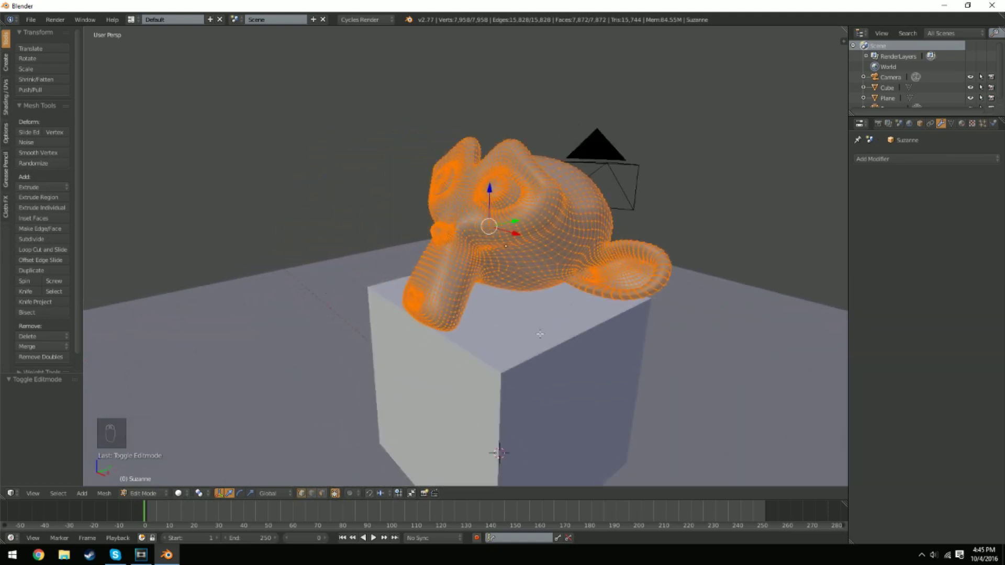
{"action": "scroll", "coordinate": [540, 334], "scroll_direction": "up", "scroll_amount": 3}
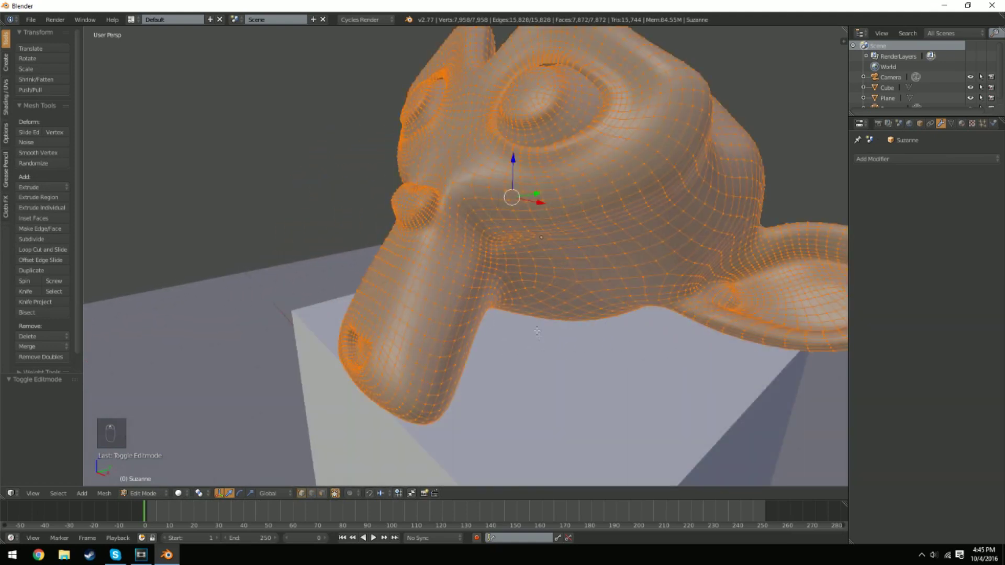
Step: Deselect, then lasso-select only the vertices of Suzanne's right eye
{"action": "right_click", "coordinate": [542, 191]}
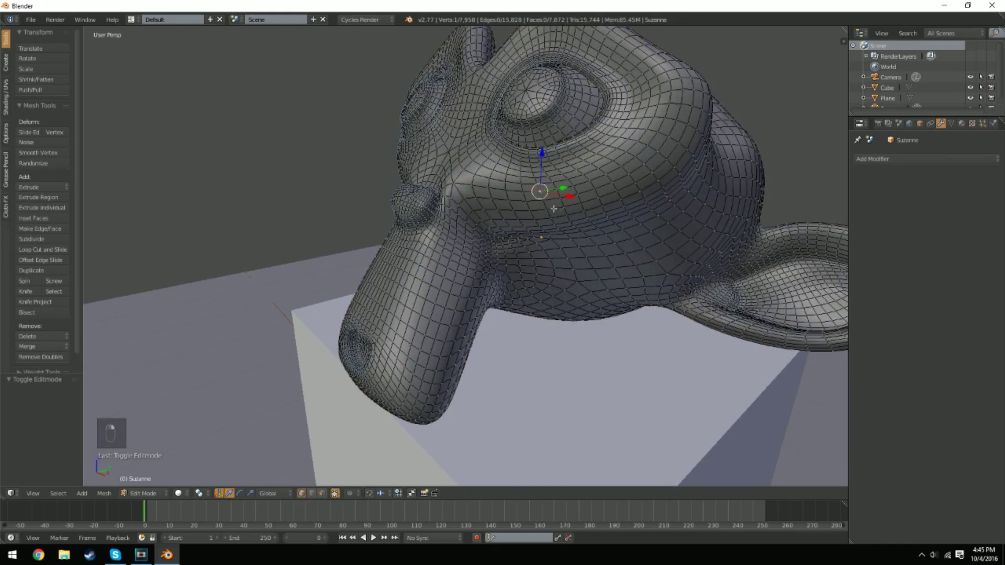
{"action": "middle_click_drag", "start_coordinate": [539, 235], "coordinate": [593, 239]}
{"action": "scroll", "coordinate": [593, 238], "scroll_direction": "up", "scroll_amount": 5}
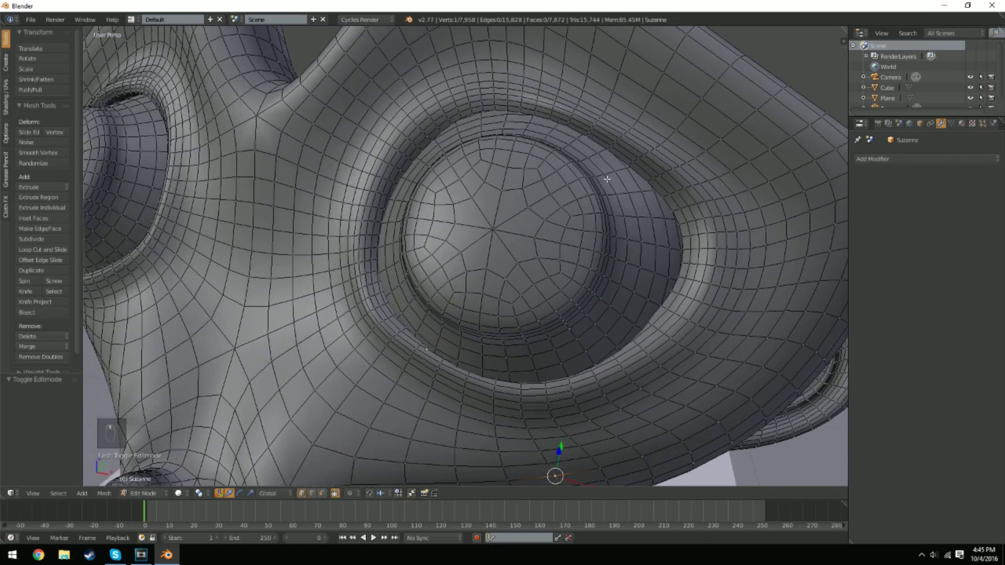
{"action": "mouse_move", "coordinate": [629, 174]}
{"action": "left_mouse_down", "text": "ctrl"}
{"action": "mouse_move", "coordinate": [548, 124]}
{"action": "mouse_move", "coordinate": [495, 117]}
{"action": "mouse_move", "coordinate": [450, 134]}
{"action": "mouse_move", "coordinate": [417, 153]}
{"action": "mouse_move", "coordinate": [394, 214]}
{"action": "mouse_move", "coordinate": [398, 290]}
{"action": "mouse_move", "coordinate": [444, 349]}
{"action": "mouse_move", "coordinate": [521, 380]}
{"action": "mouse_move", "coordinate": [625, 343]}
{"action": "mouse_move", "coordinate": [673, 233]}
{"action": "mouse_move", "coordinate": [618, 168]}
{"action": "left_mouse_up", "text": "ctrl"}
{"action": "scroll", "coordinate": [637, 273], "scroll_direction": "down", "scroll_amount": 5}
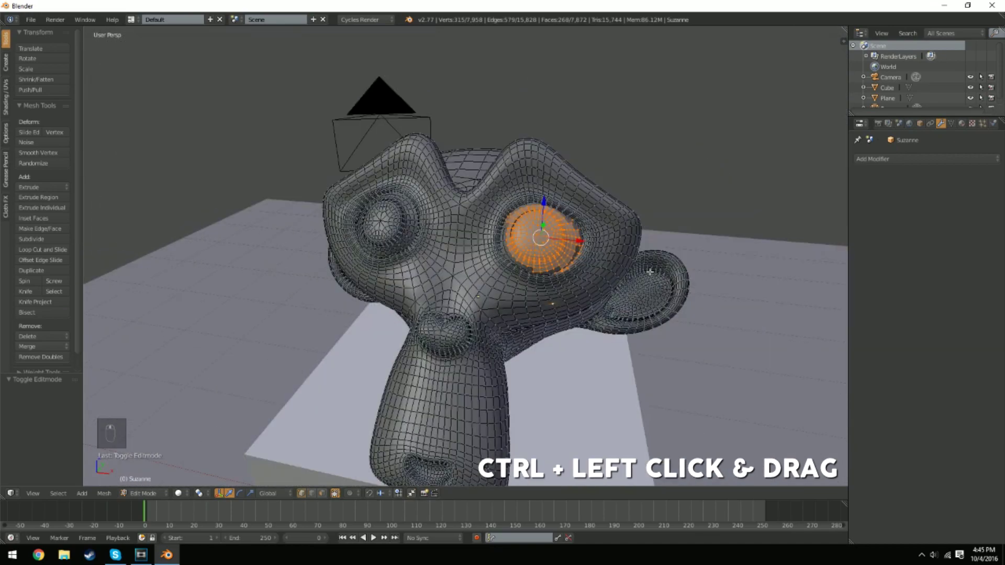
{"action": "scroll", "coordinate": [617, 252], "scroll_direction": "up", "scroll_amount": 5}
{"action": "scroll", "coordinate": [598, 225], "scroll_direction": "up", "scroll_amount": 2}
{"action": "mouse_move", "coordinate": [598, 225]}
{"action": "middle_mouse_down"}
{"action": "mouse_move", "coordinate": [523, 225]}
{"action": "mouse_move", "coordinate": [589, 232]}
{"action": "middle_mouse_up"}
{"action": "scroll", "coordinate": [603, 236], "scroll_direction": "down", "scroll_amount": 5}
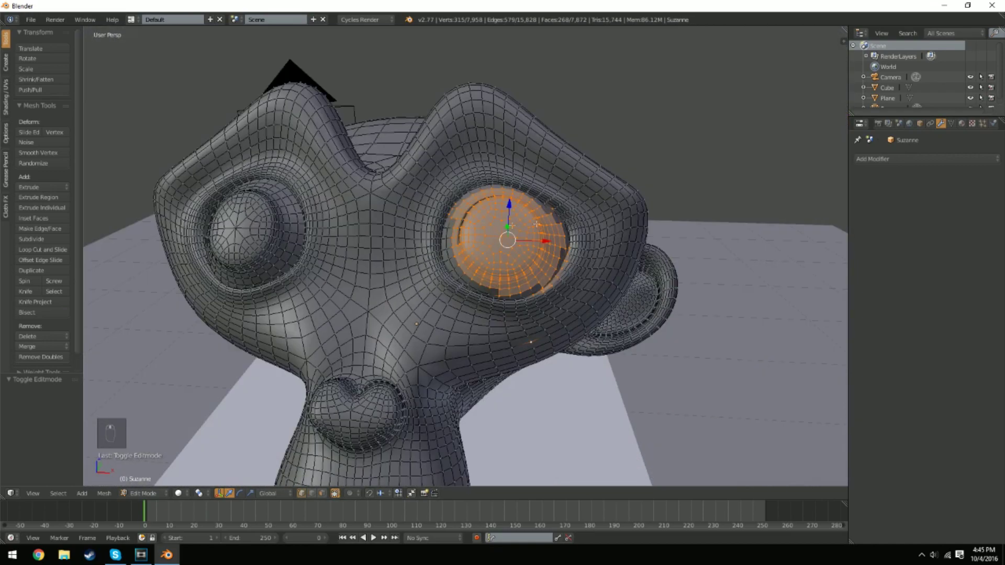
Step: Switch to front orthographic view and box-select the right half of Suzanne
{"action": "scroll", "coordinate": [447, 244], "scroll_direction": "down", "scroll_amount": 5}
{"action": "middle_click_drag", "start_coordinate": [447, 244], "coordinate": [555, 249]}
{"action": "key", "text": "KP_1"}
{"action": "key", "text": "KP_5"}
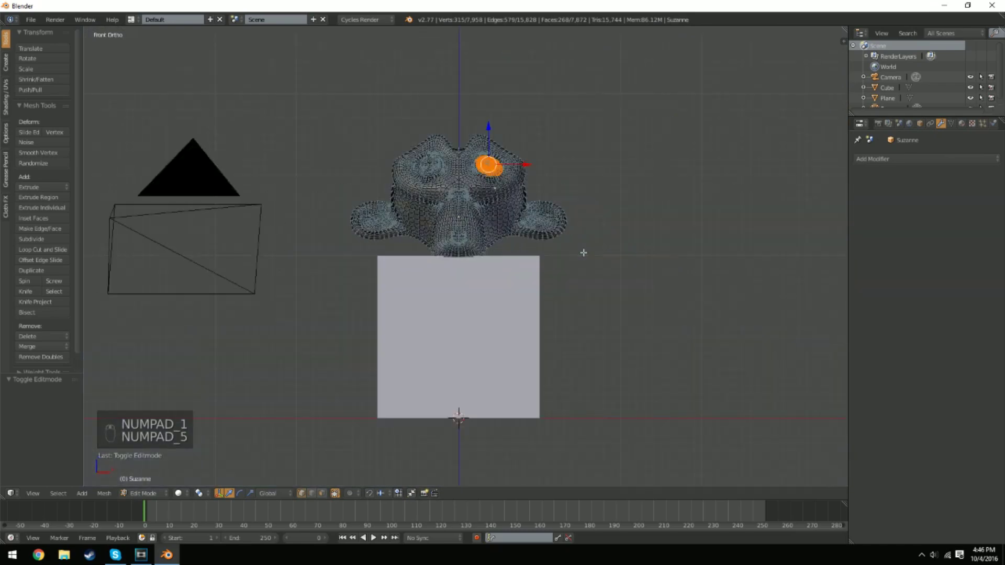
{"action": "scroll", "coordinate": [468, 112], "scroll_direction": "up", "scroll_amount": 3}
{"action": "key", "text": "b"}
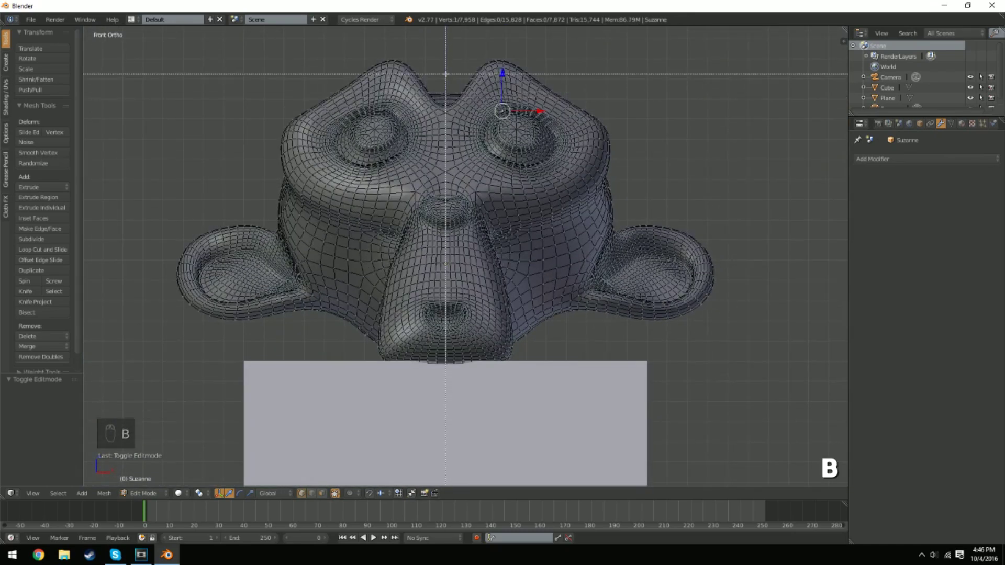
{"action": "left_click_drag", "start_coordinate": [446, 74], "coordinate": [712, 427]}
{"action": "key", "text": "b"}
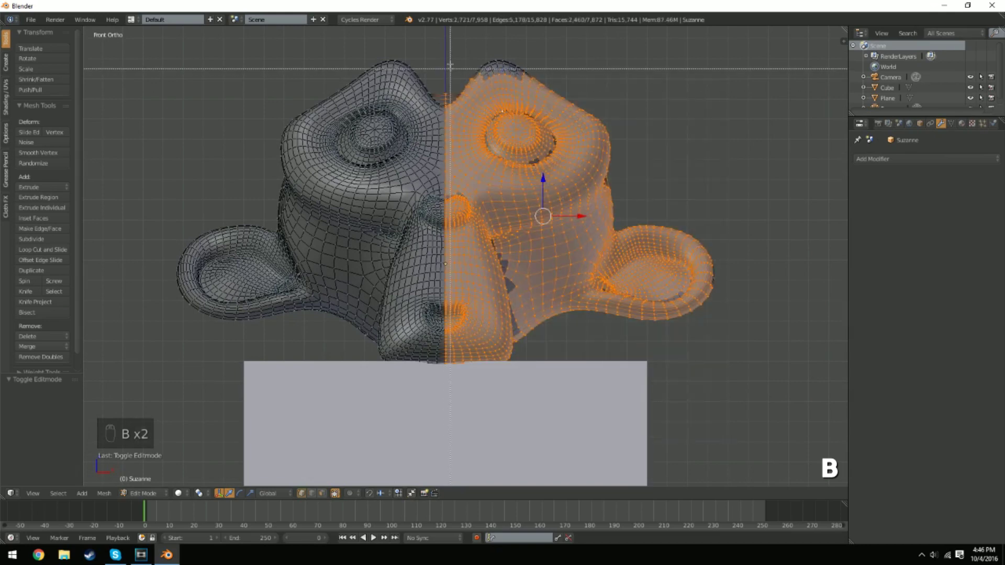
{"action": "left_click_drag", "start_coordinate": [448, 42], "coordinate": [788, 427]}
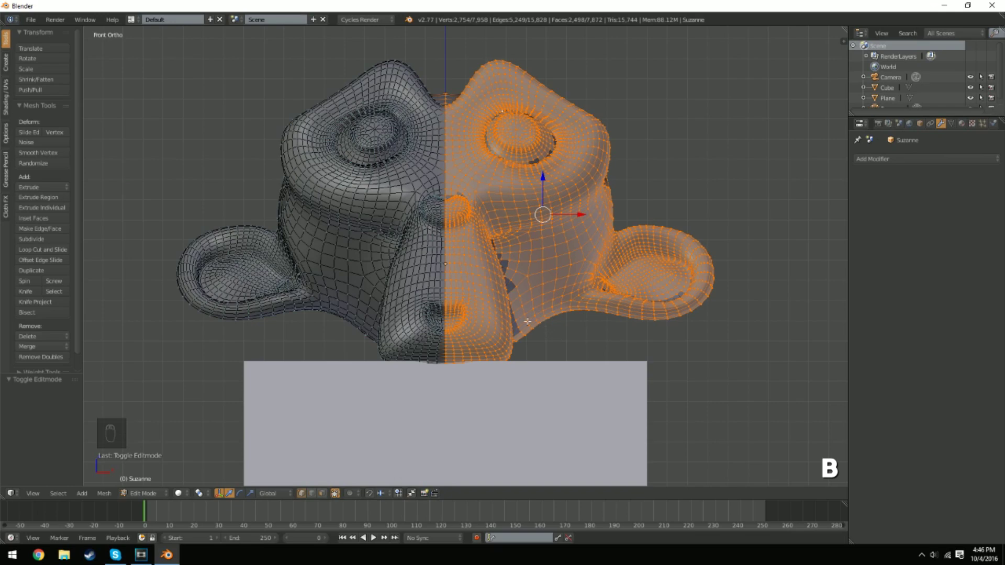
Step: Reselect the right half in wireframe, return to solid shading, and delete its faces
{"action": "key", "text": "z"}
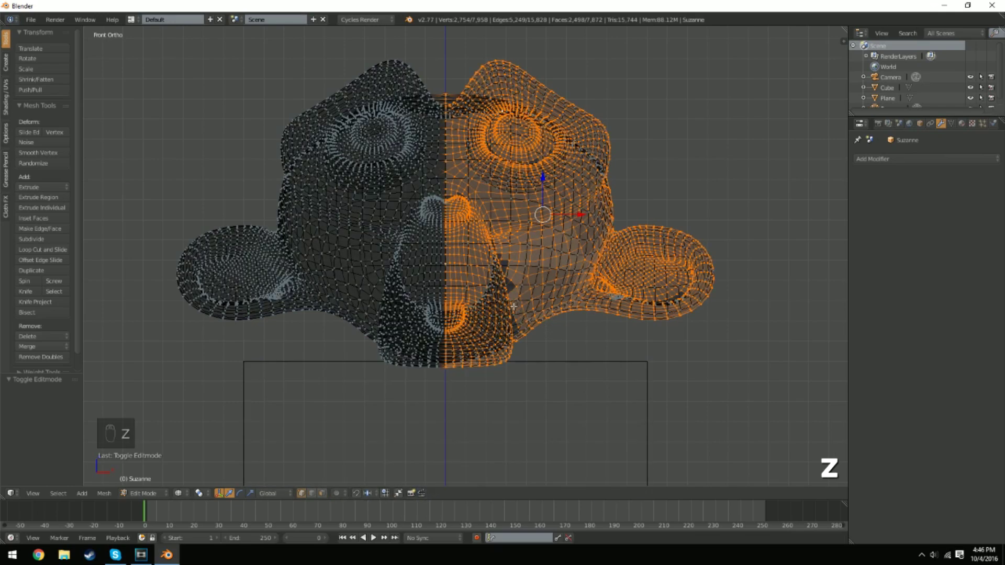
{"action": "middle_click_drag", "start_coordinate": [626, 197], "coordinate": [522, 201]}
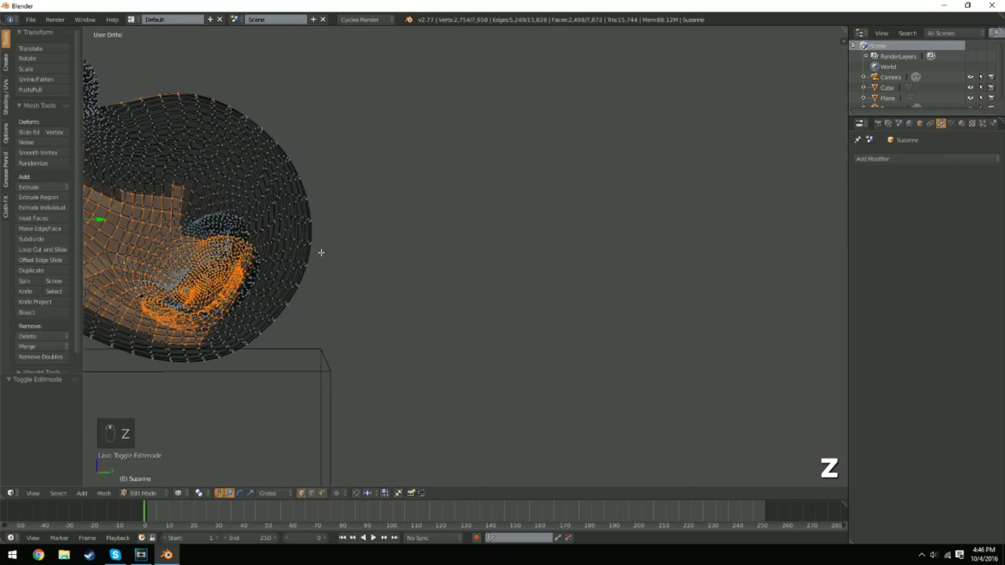
{"action": "key", "text": "KP_1"}
{"action": "key", "text": "b"}
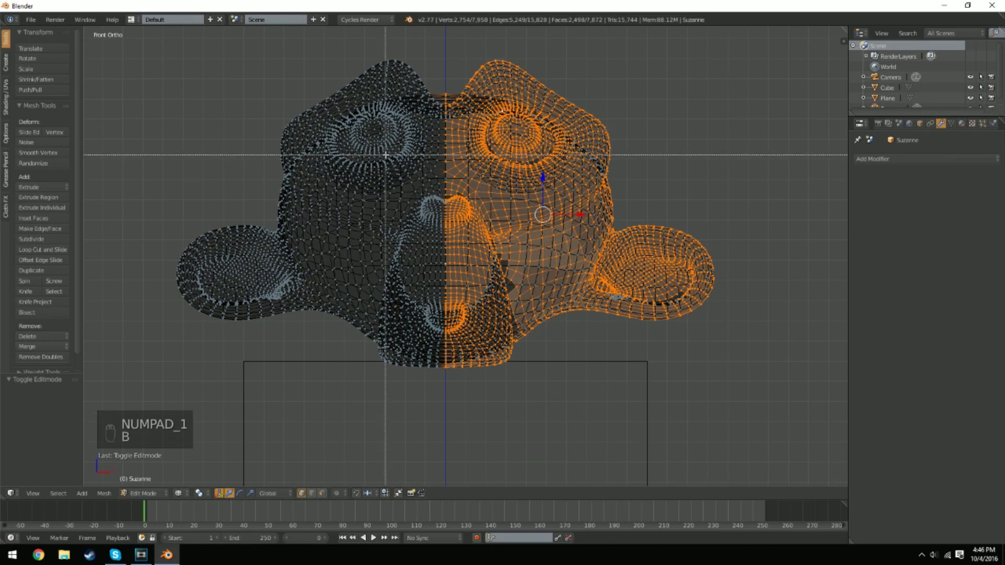
{"action": "left_click_drag", "start_coordinate": [445, 44], "coordinate": [736, 502]}
{"action": "mouse_move", "coordinate": [576, 314]}
{"action": "middle_mouse_down"}
{"action": "mouse_move", "coordinate": [455, 213]}
{"action": "mouse_move", "coordinate": [677, 298]}
{"action": "mouse_move", "coordinate": [442, 242]}
{"action": "mouse_move", "coordinate": [365, 393]}
{"action": "mouse_move", "coordinate": [487, 249]}
{"action": "middle_mouse_up"}
{"action": "key", "text": "z"}
{"action": "key", "text": "Delete"}
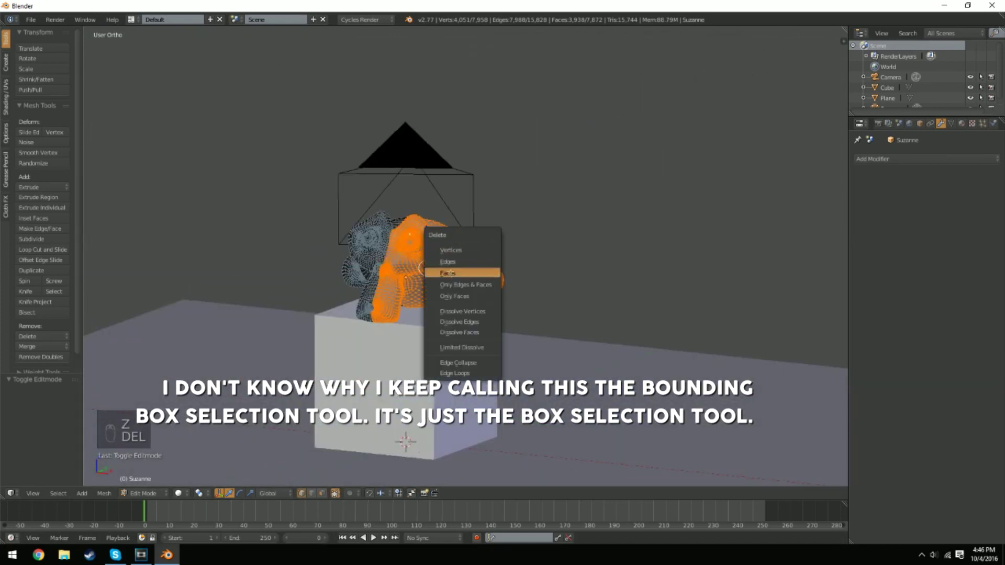
{"action": "left_click", "coordinate": [452, 278]}
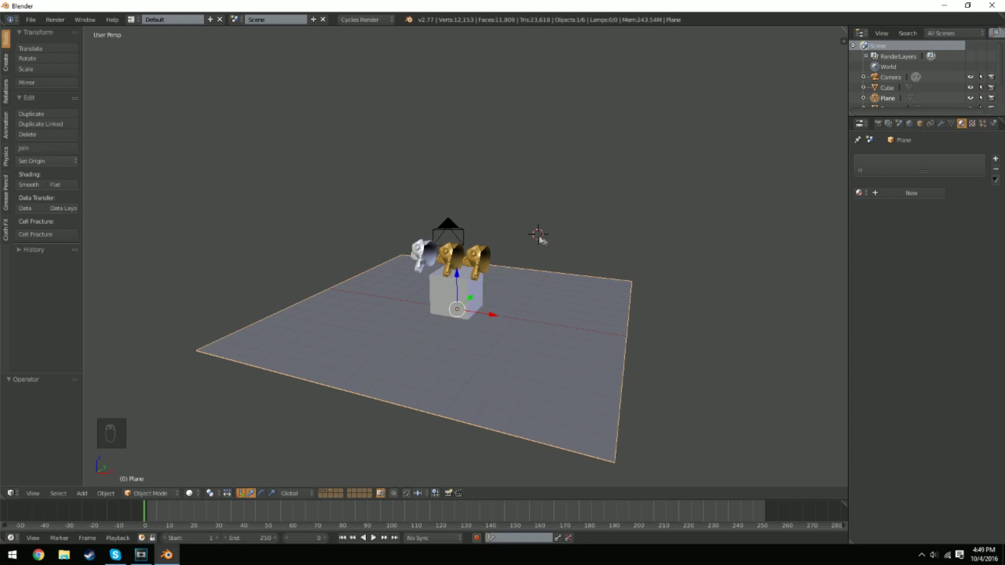
Step: Add a plane at the 3D cursor, delete it again, and bring up the Shift+S Snap menu
{"action": "middle_click_drag", "start_coordinate": [540, 238], "coordinate": [559, 301]}
{"action": "key", "text": "shift+a"}
{"action": "left_click", "coordinate": [534, 317]}
{"action": "key", "text": "Delete"}
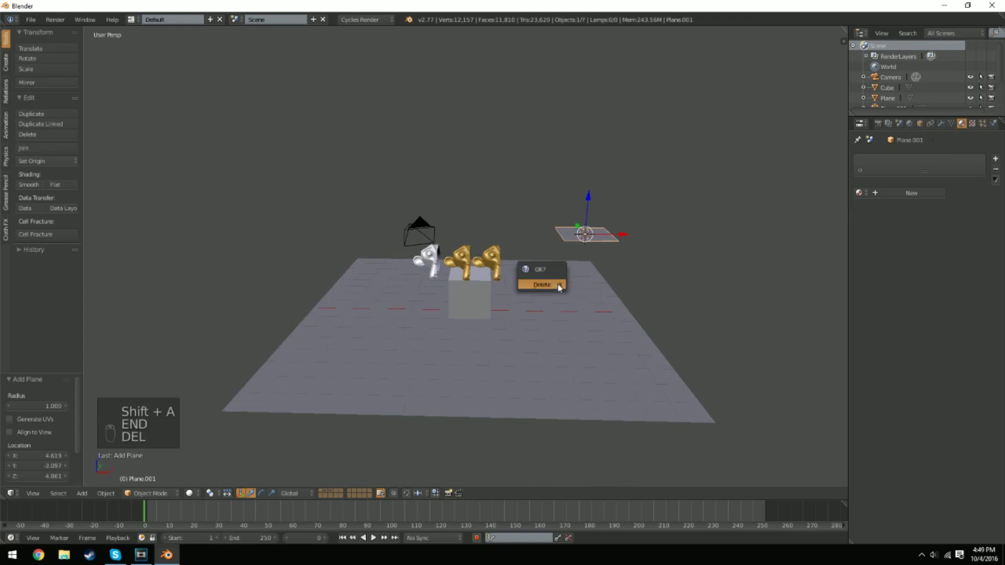
{"action": "left_click", "coordinate": [559, 287]}
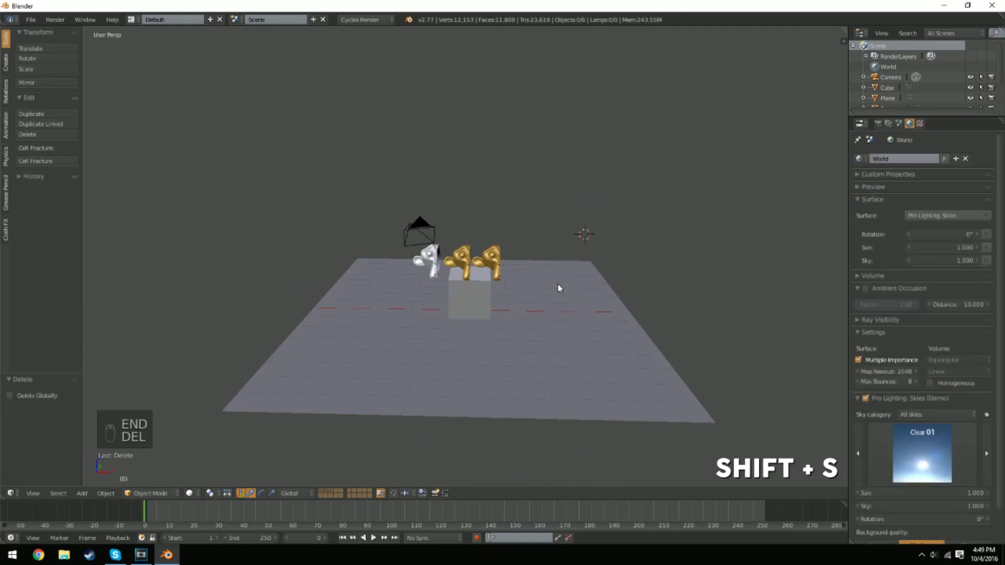
{"action": "key", "text": "shift+s"}
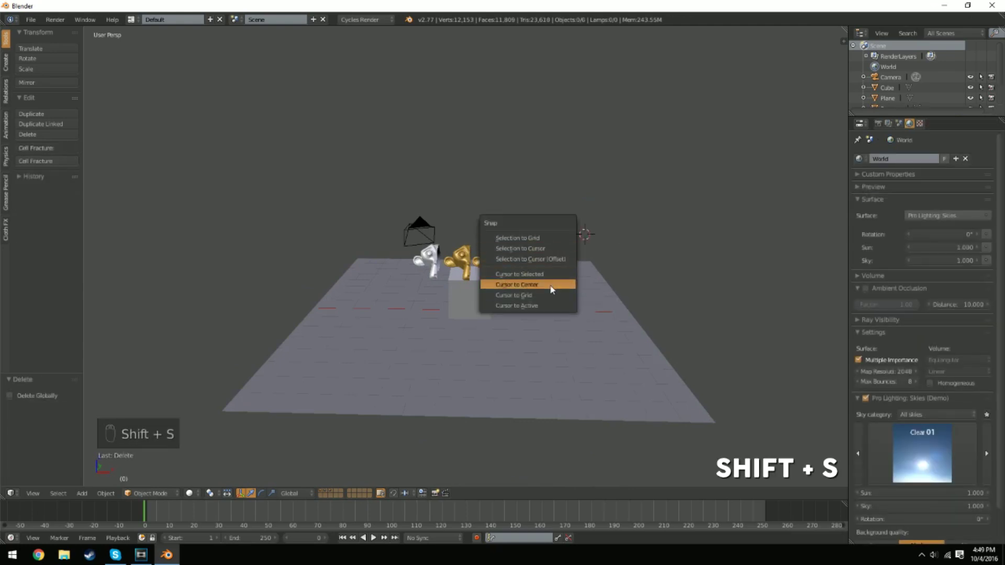
Step: Snap the 3D cursor to the world origin, then select the cube and move it away
{"action": "left_click", "coordinate": [552, 290]}
{"action": "scroll", "coordinate": [513, 355], "scroll_direction": "up", "scroll_amount": 4}
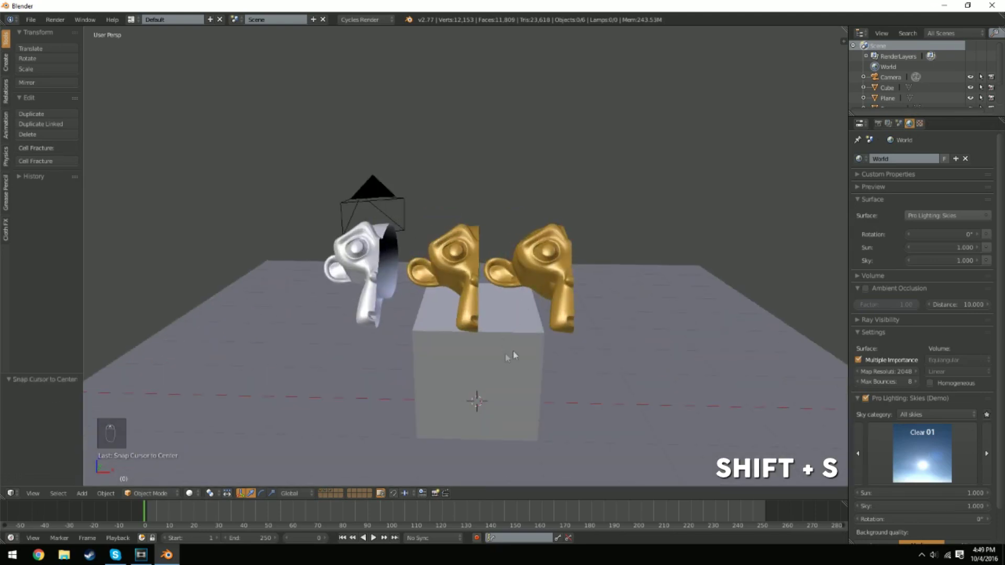
{"action": "right_click", "coordinate": [489, 352]}
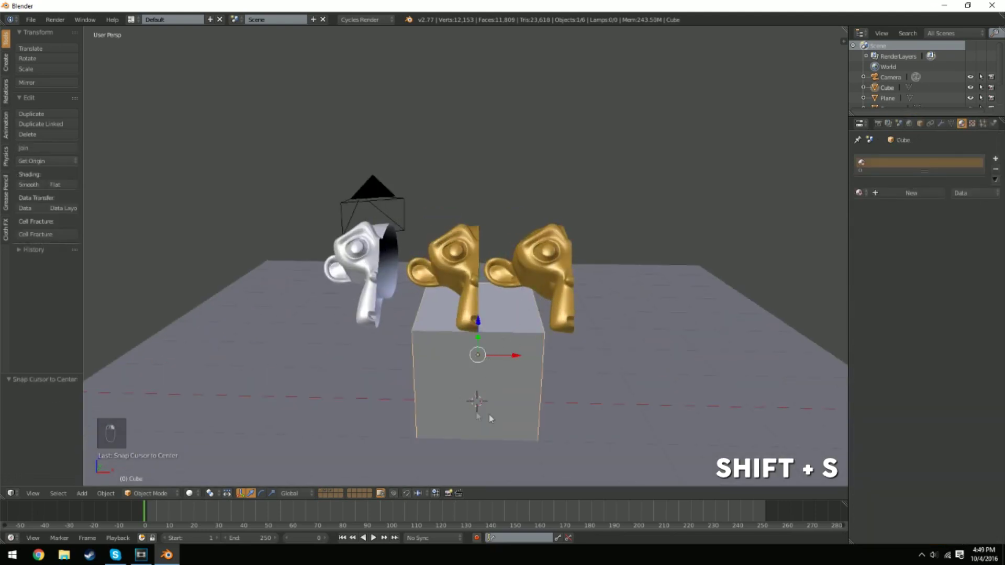
{"action": "key", "text": "g"}
{"action": "left_click", "coordinate": [264, 168]}
{"action": "scroll", "coordinate": [371, 191], "scroll_direction": "down", "scroll_amount": 4}
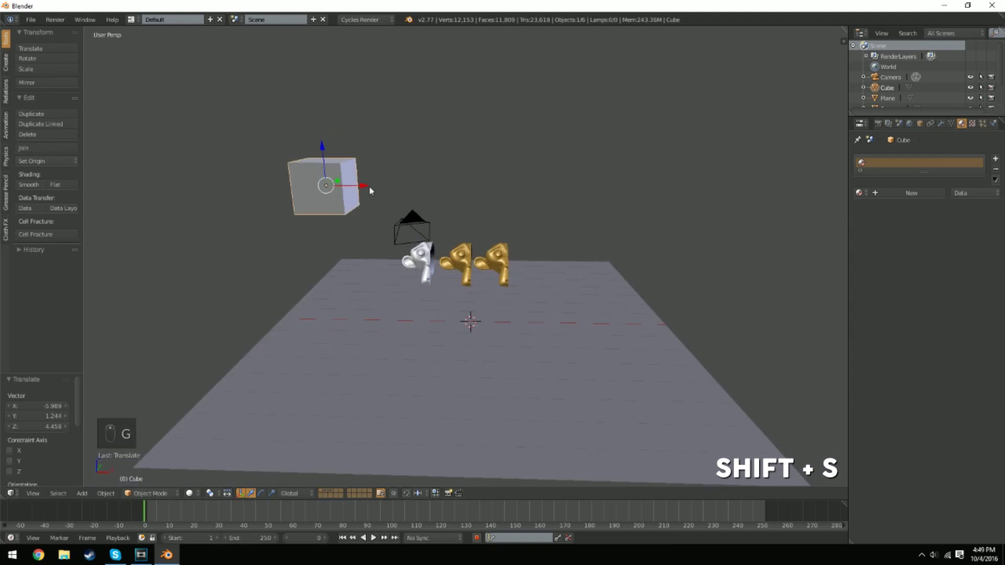
Step: Snap the cube onto the 3D cursor at the origin and raise it 1 unit along Z
{"action": "key", "text": "shift+s"}
{"action": "key", "text": "shift+s"}
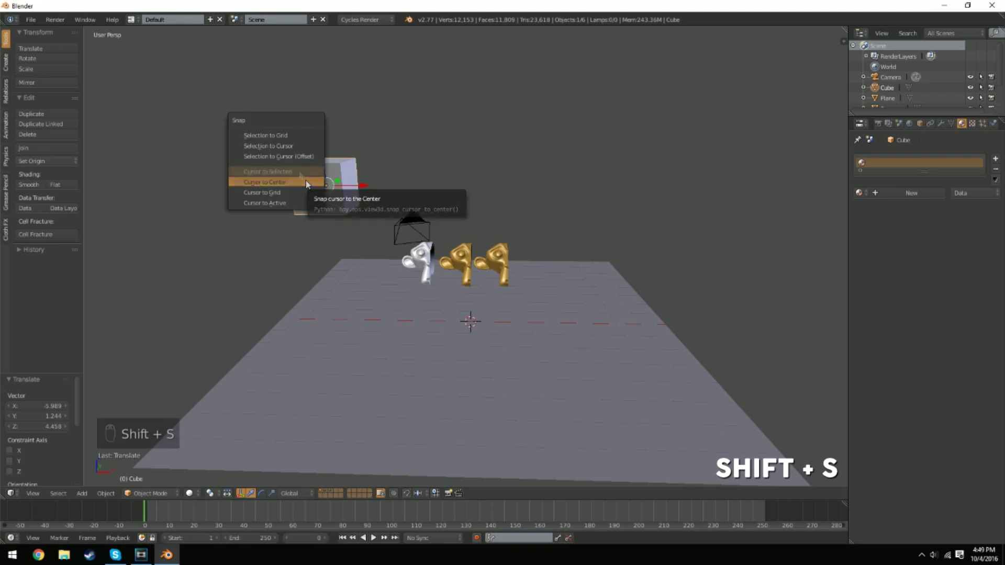
{"action": "left_click", "coordinate": [272, 146]}
{"action": "middle_click_drag", "start_coordinate": [272, 145], "coordinate": [461, 291]}
{"action": "scroll", "coordinate": [451, 250], "scroll_direction": "up", "scroll_amount": 5}
{"action": "scroll", "coordinate": [461, 291], "scroll_direction": "up", "scroll_amount": 3}
{"action": "key", "text": "g"}
{"action": "key", "text": "z"}
{"action": "key", "text": "1"}
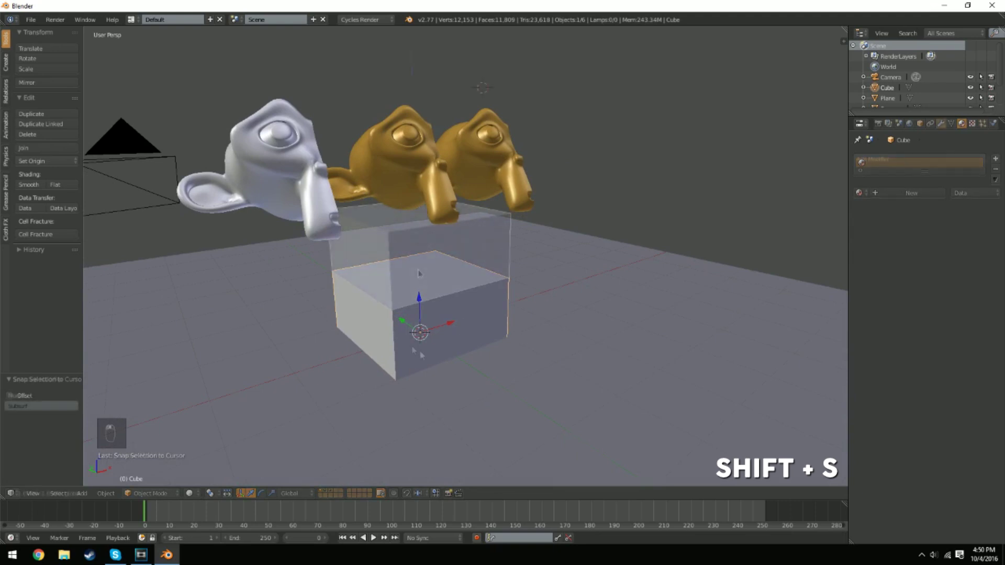
{"action": "key", "text": "Return"}
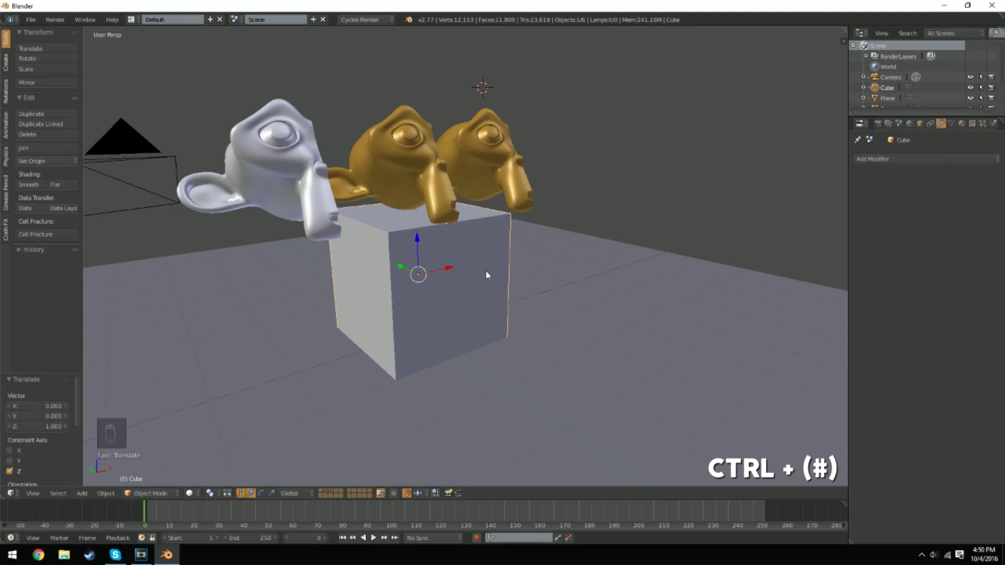
Step: Step the cube's subdivision through levels 1 to 6, then back up from 1 to level 4
{"action": "key", "text": "ctrl+1"}
{"action": "key", "text": "ctrl+2"}
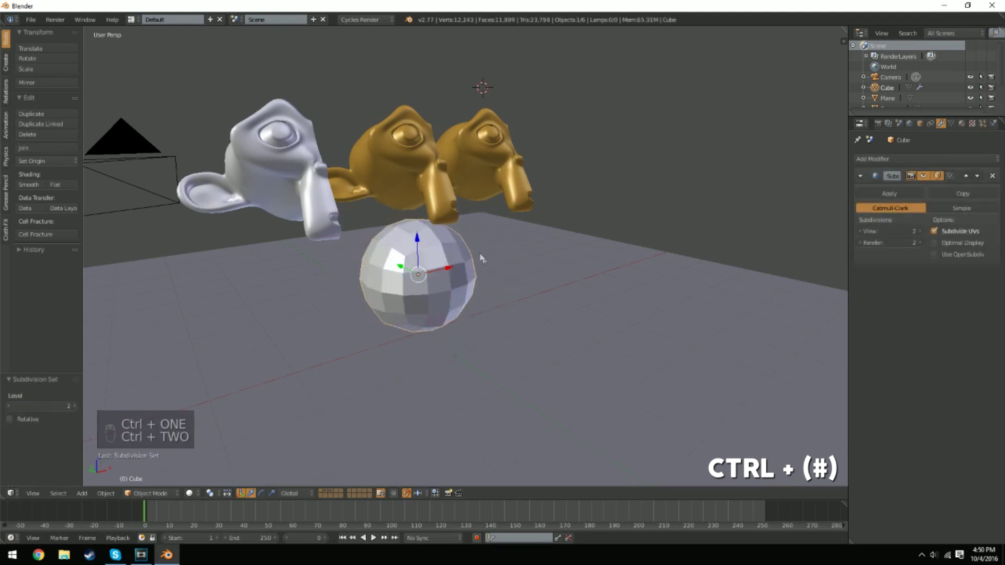
{"action": "key", "text": "ctrl+3"}
{"action": "key", "text": "ctrl+4"}
{"action": "key", "text": "ctrl+5"}
{"action": "key", "text": "ctrl+6"}
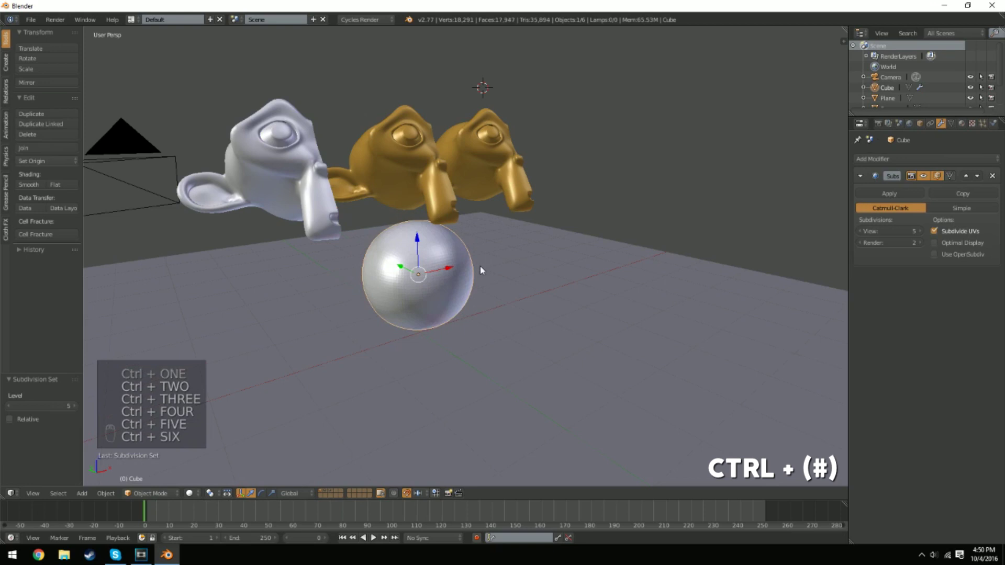
{"action": "key", "text": "ctrl+1"}
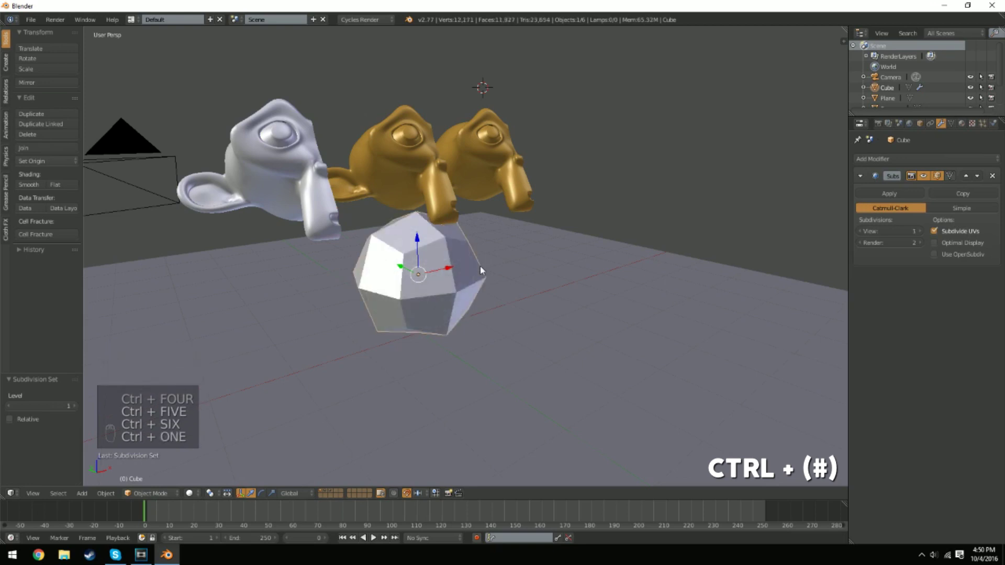
{"action": "key", "text": "ctrl+2"}
{"action": "key", "text": "ctrl+3"}
{"action": "key", "text": "ctrl+4"}
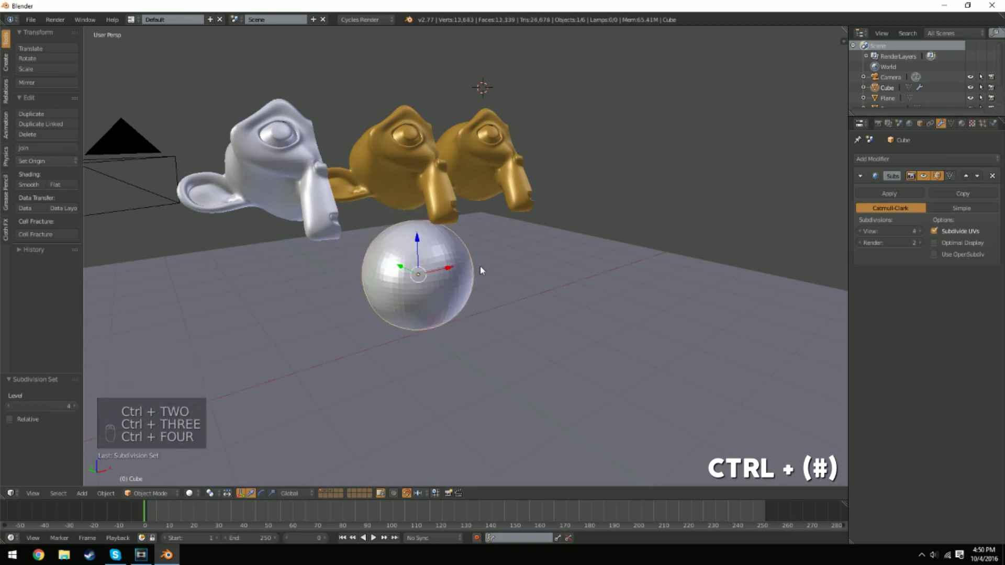
{"action": "key", "text": "Delete"}
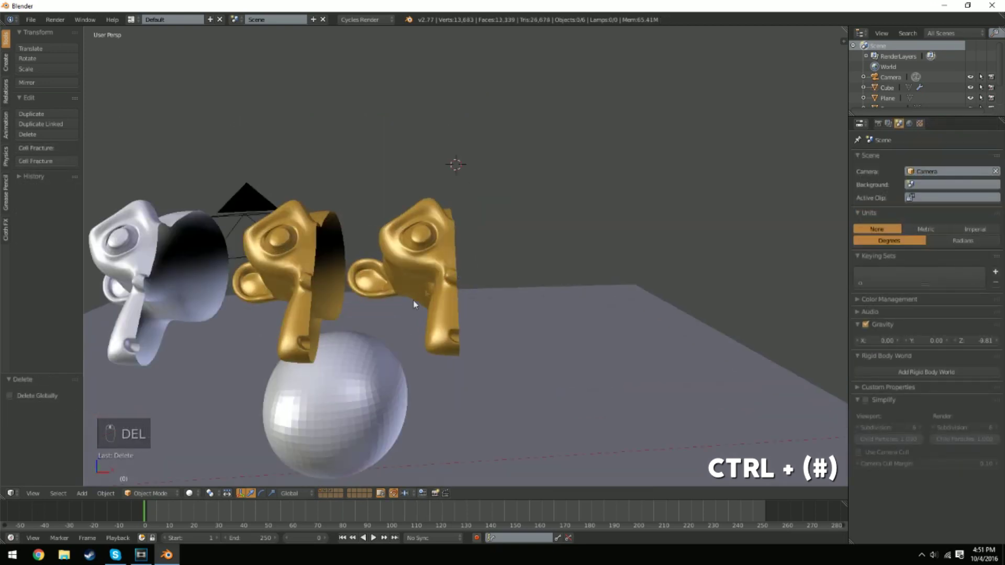
Step: Add a Monkey mesh at the 3D cursor and subdivide it up to level 4
{"action": "key", "text": "shift+a"}
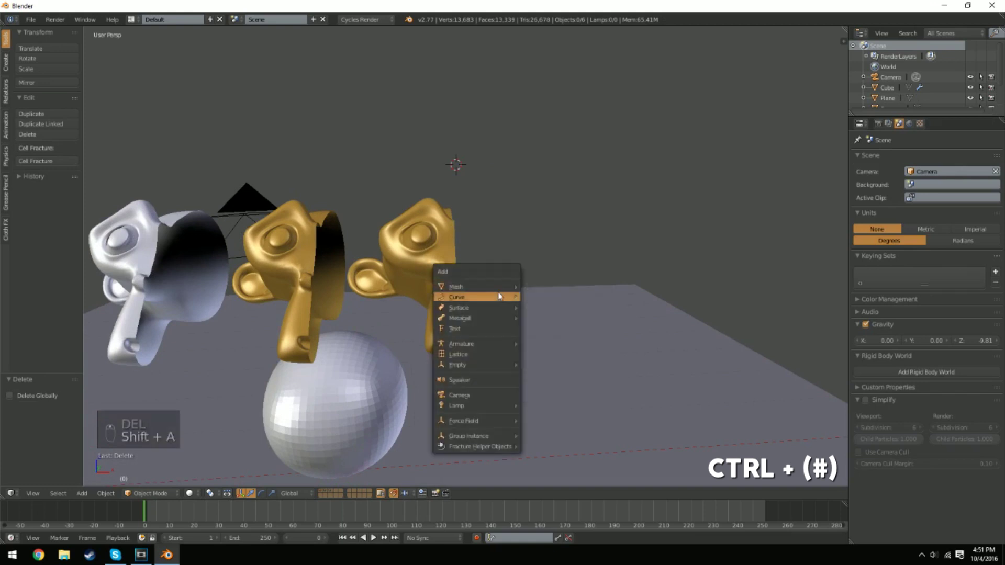
{"action": "mouse_move", "coordinate": [504, 289]}
{"action": "left_click", "coordinate": [567, 388]}
{"action": "middle_click_drag", "start_coordinate": [469, 379], "coordinate": [498, 235]}
{"action": "key", "text": "ctrl+1"}
{"action": "key", "text": "ctrl+2"}
{"action": "key", "text": "ctrl+3"}
{"action": "key", "text": "ctrl+4"}
{"action": "mouse_move", "coordinate": [484, 264]}
{"action": "middle_mouse_down"}
{"action": "mouse_move", "coordinate": [503, 261]}
{"action": "mouse_move", "coordinate": [480, 253]}
{"action": "middle_mouse_up"}
{"action": "scroll", "coordinate": [536, 246], "scroll_direction": "up", "scroll_amount": 6}
{"action": "scroll", "coordinate": [490, 320], "scroll_direction": "down", "scroll_amount": 8}
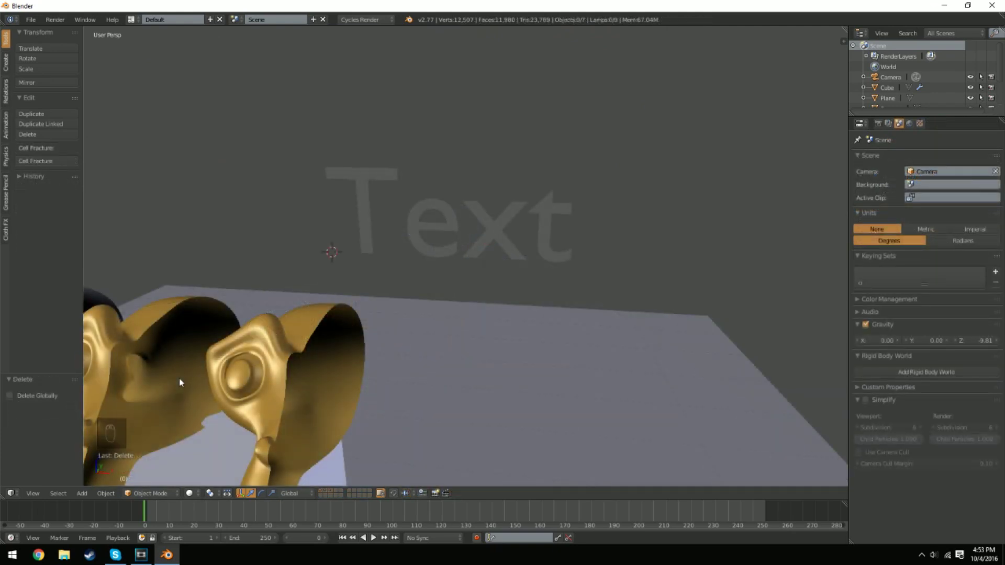
Step: Select the Text object and bring up its Alt+C Convert to menu
{"action": "right_click", "coordinate": [488, 227]}
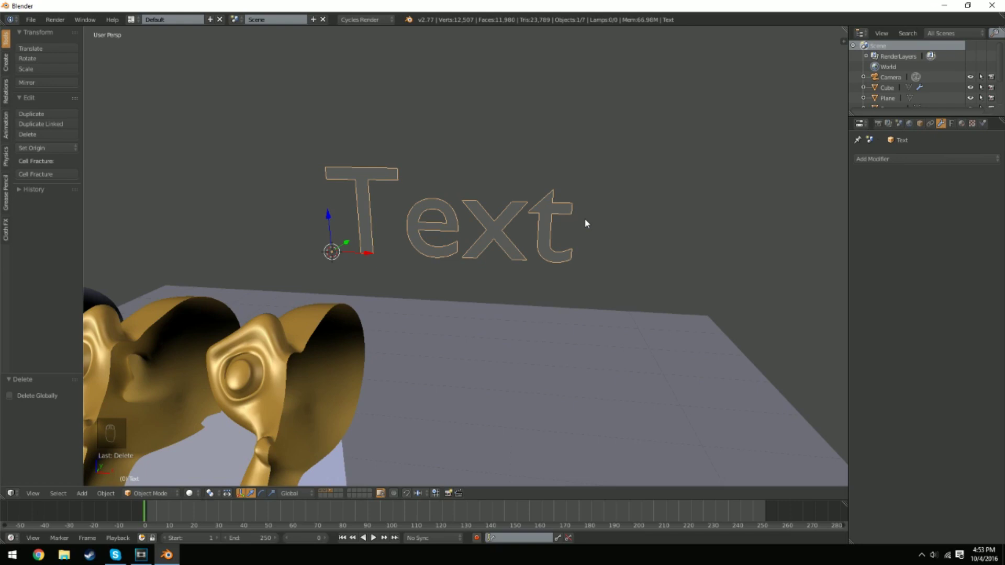
{"action": "key", "text": "alt+c"}
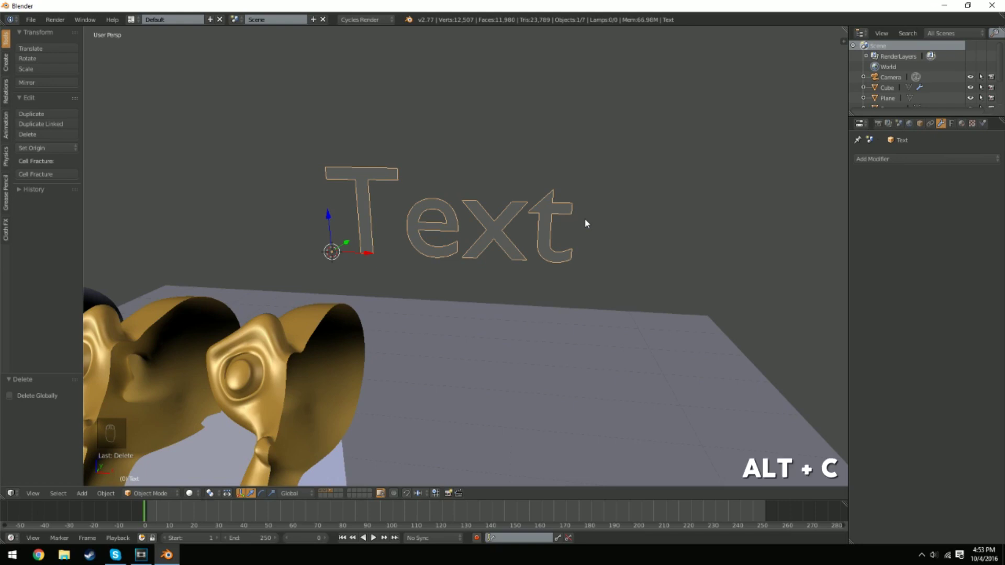
{"action": "key", "text": "alt+c"}
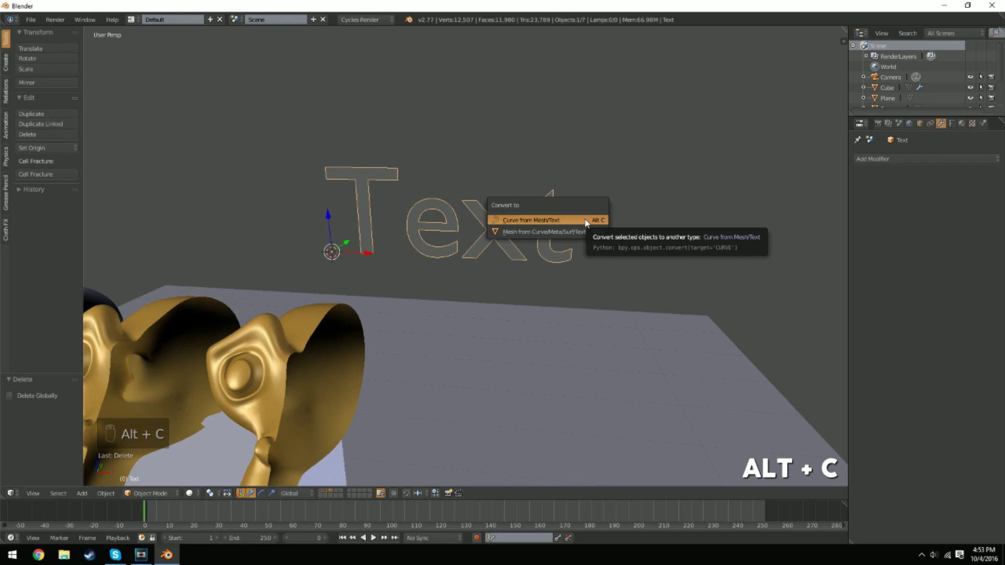
Step: Convert the Text into a mesh and add a Solidify modifier to it
{"action": "left_click", "coordinate": [532, 234]}
{"action": "left_click", "coordinate": [908, 157]}
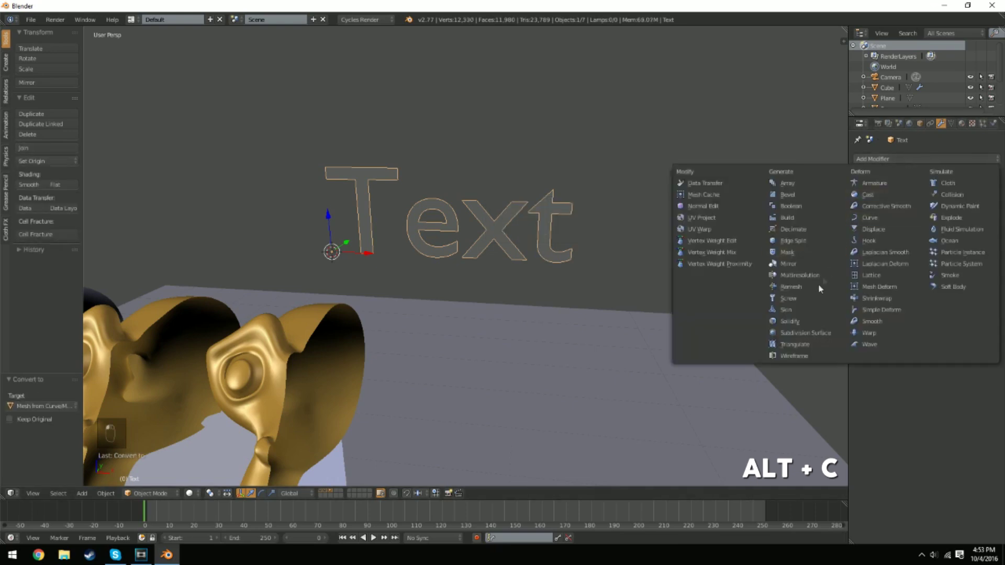
{"action": "left_click", "coordinate": [790, 321]}
{"action": "middle_click_drag", "start_coordinate": [740, 314], "coordinate": [696, 313]}
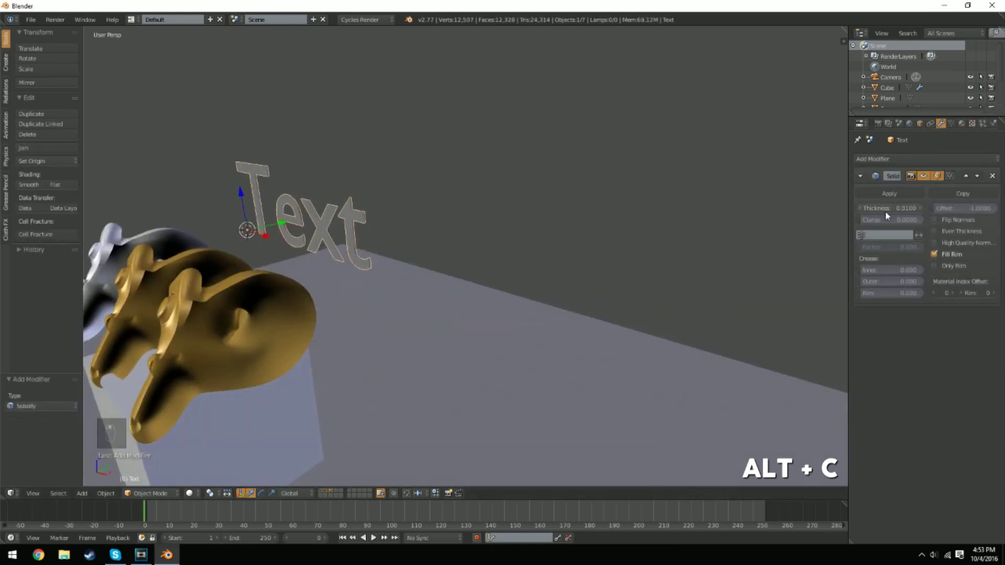
Step: Set the Solidify thickness to about 0.246 and apply the modifier
{"action": "left_click_drag", "start_coordinate": [886, 214], "coordinate": [901, 214]}
{"action": "left_click_drag", "start_coordinate": [890, 208], "coordinate": [911, 208]}
{"action": "middle_click_drag", "start_coordinate": [487, 241], "coordinate": [504, 262]}
{"action": "left_click", "coordinate": [916, 193]}
{"action": "middle_click_drag", "start_coordinate": [586, 231], "coordinate": [512, 242]}
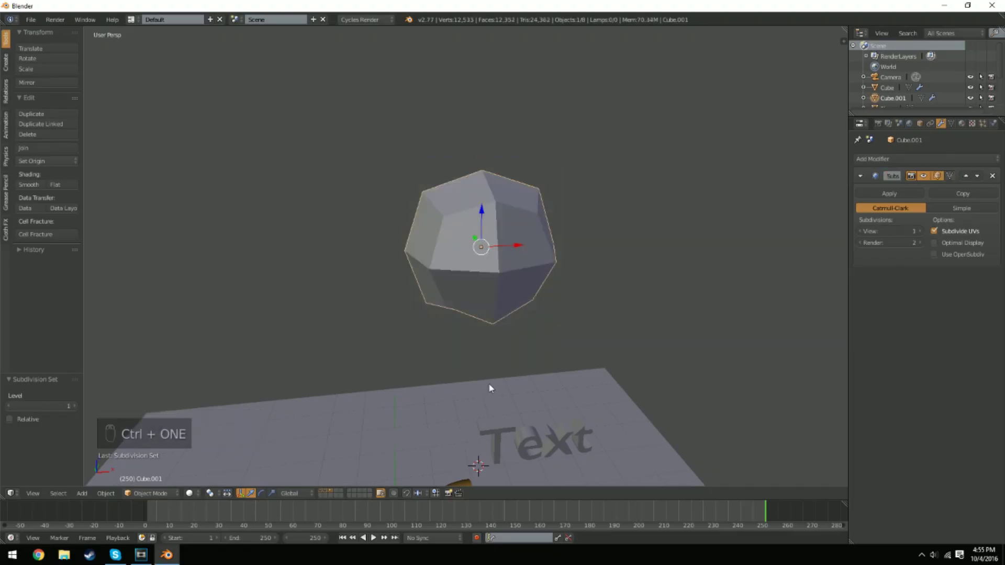
Step: Raise the cube's subdivision to level 4
{"action": "key", "text": "ctrl+2"}
{"action": "key", "text": "ctrl+3"}
{"action": "key", "text": "ctrl+4"}
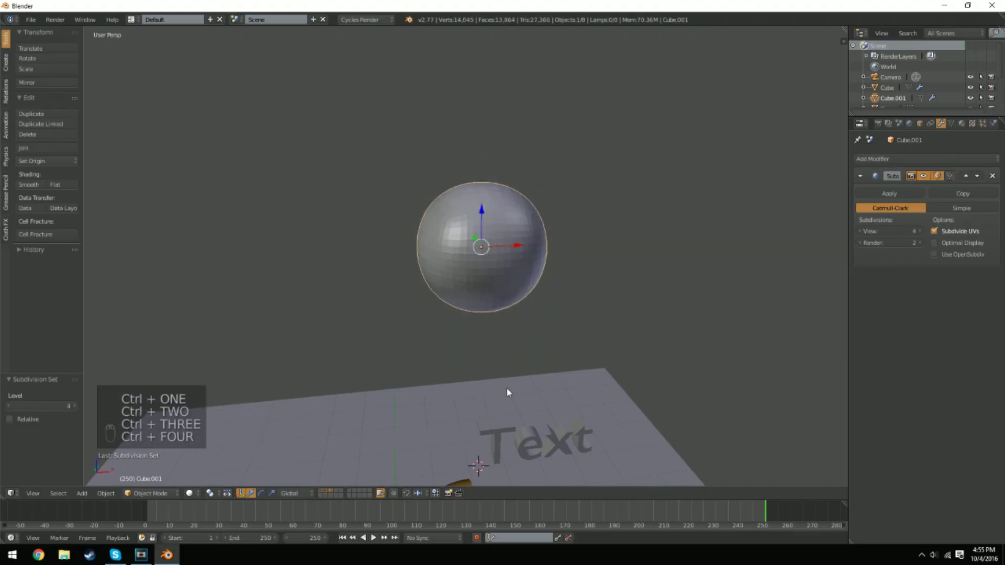
{"action": "middle_click_drag", "start_coordinate": [507, 389], "coordinate": [514, 191]}
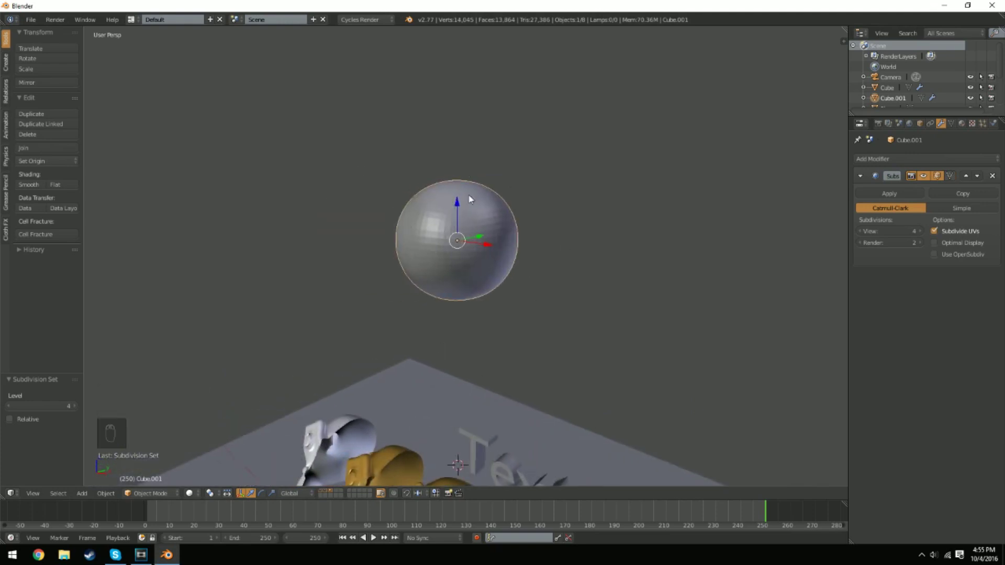
Step: In Edit Mode, add loop cuts at the cube's middle, near its top and near its bottom
{"action": "key", "text": "Tab"}
{"action": "key", "text": "ctrl+r"}
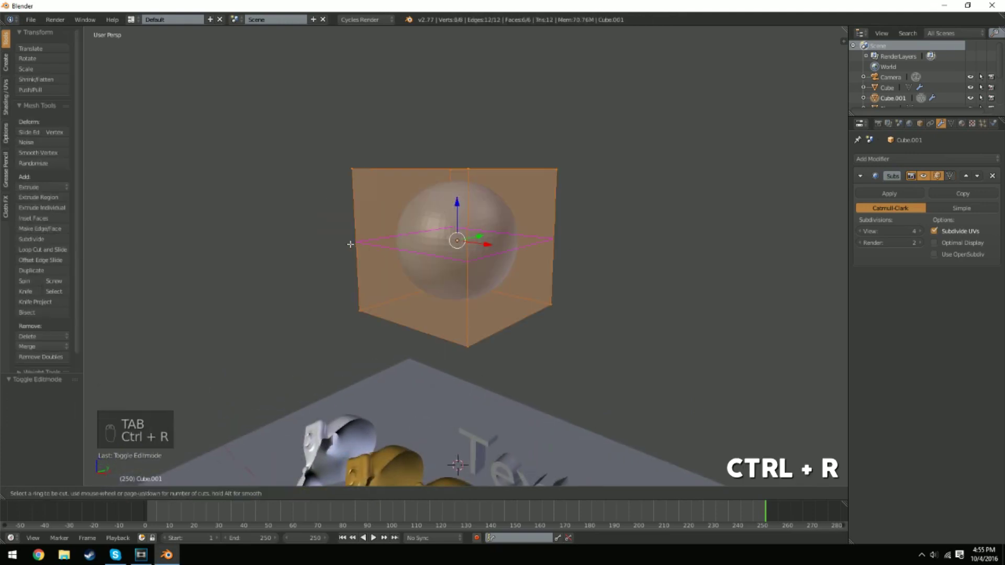
{"action": "left_click", "coordinate": [351, 244]}
{"action": "right_click", "coordinate": [350, 244]}
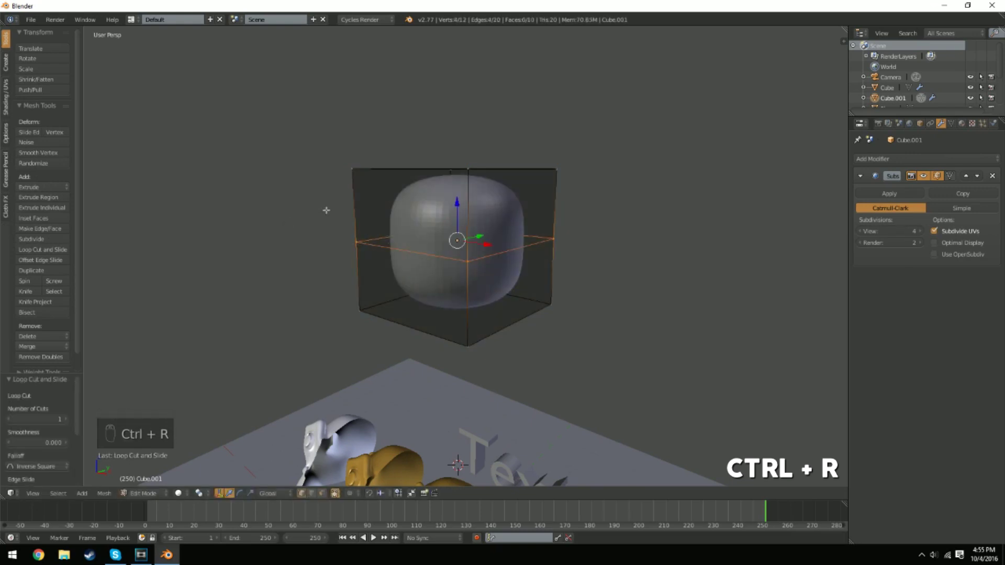
{"action": "key", "text": "ctrl+r"}
{"action": "key", "text": "ctrl+r"}
{"action": "left_click", "coordinate": [353, 204]}
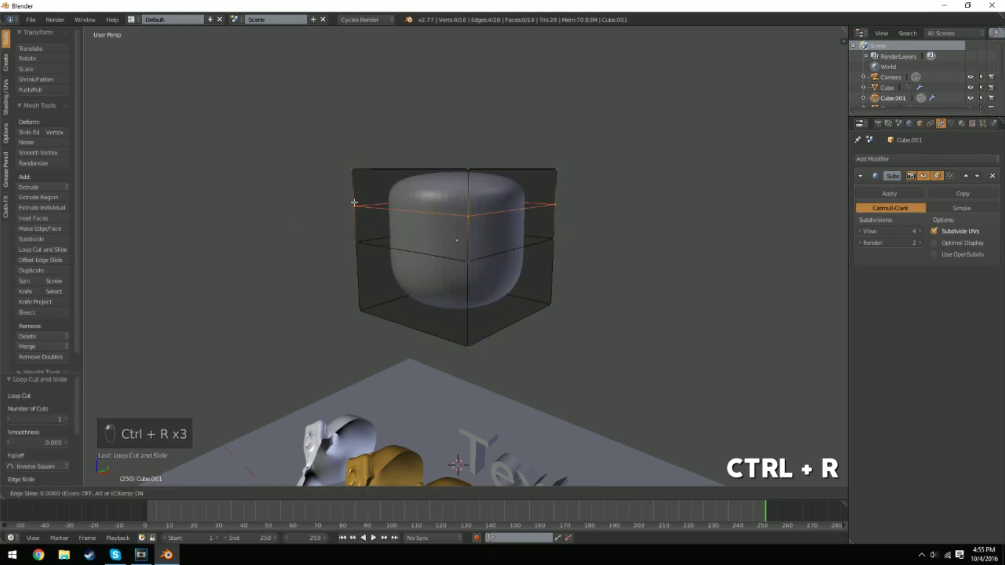
{"action": "left_click", "coordinate": [353, 175]}
{"action": "key", "text": "ctrl+r"}
{"action": "left_click", "coordinate": [348, 285]}
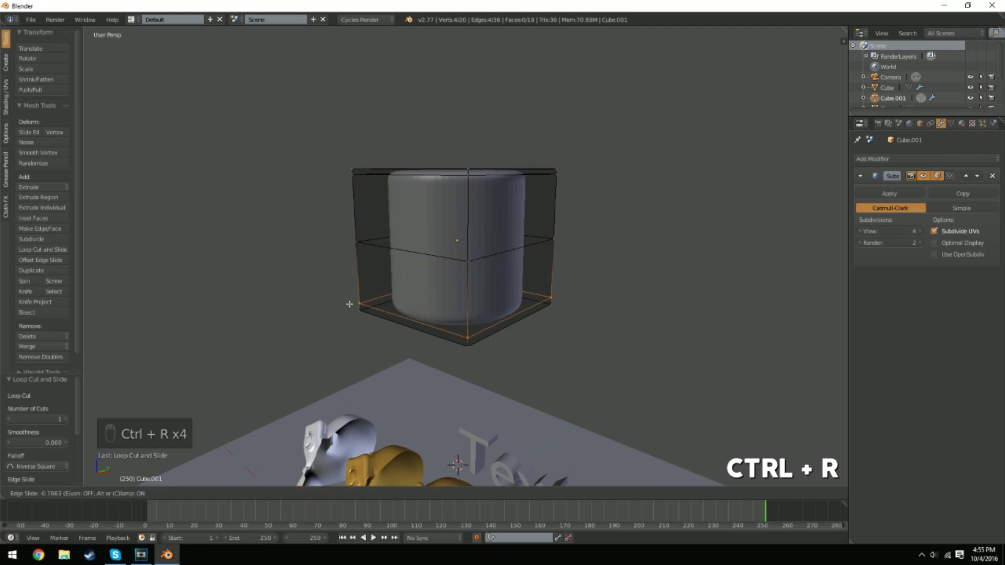
{"action": "left_click", "coordinate": [350, 304]}
{"action": "key", "text": "Tab"}
Step: View the cube from above and switch back into Edit Mode
{"action": "middle_click_drag", "start_coordinate": [451, 288], "coordinate": [443, 311]}
{"action": "scroll", "coordinate": [443, 311], "scroll_direction": "up", "scroll_amount": 5}
{"action": "key", "text": "Tab"}
{"action": "scroll", "coordinate": [482, 291], "scroll_direction": "down", "scroll_amount": 5}
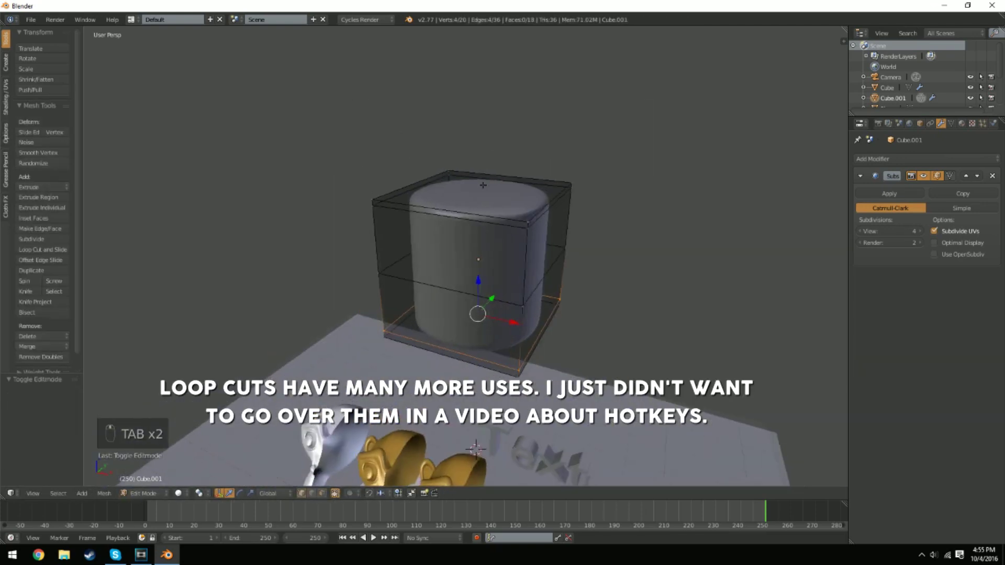
Step: Toggle the cube out of and back into Edit Mode to work on its loops
{"action": "key", "text": "ctrl+r"}
{"action": "key", "text": "ctrl+r"}
{"action": "key", "text": "Tab"}
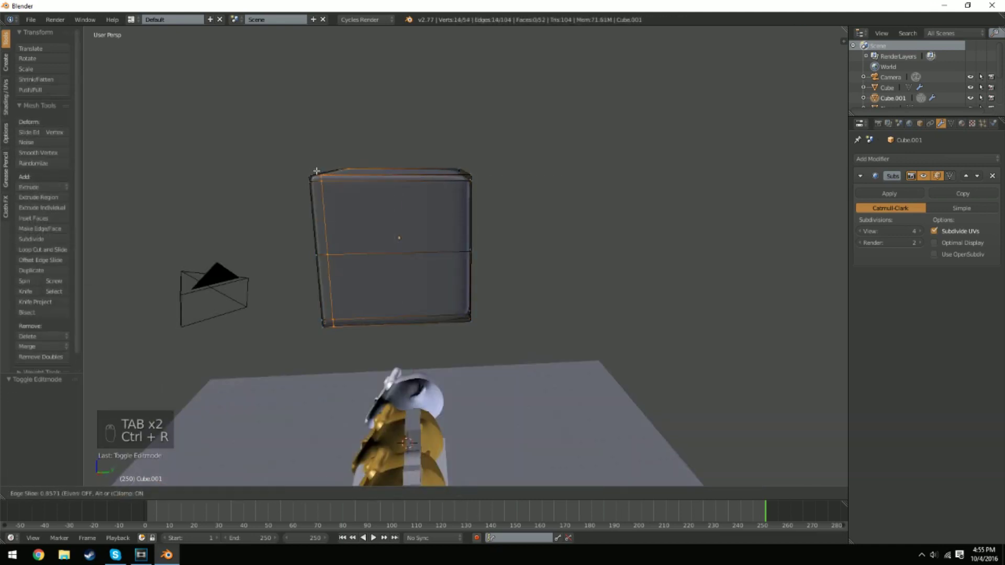
{"action": "key", "text": "ctrl+r"}
{"action": "key", "text": "Tab"}
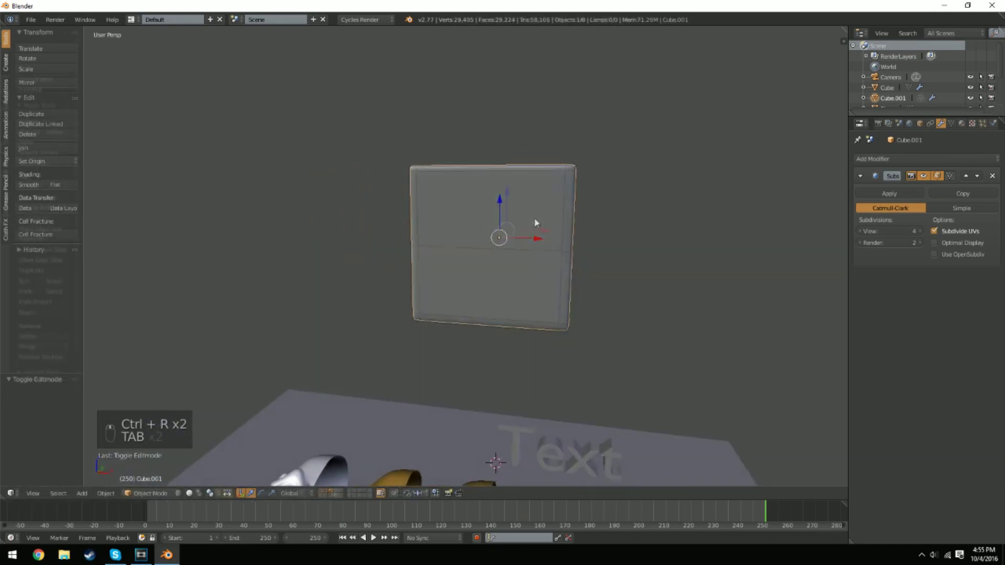
{"action": "key", "text": "Tab"}
{"action": "scroll", "coordinate": [463, 179], "scroll_direction": "up", "scroll_amount": 5}
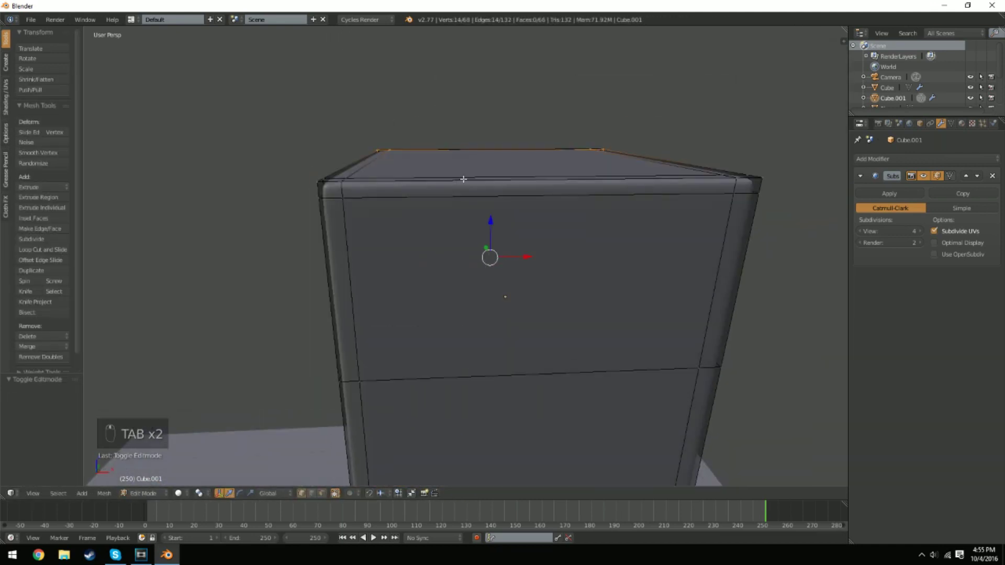
Step: Select the cube's top horizontal edge loop and lower it along Z
{"action": "right_click", "coordinate": [339, 199]}
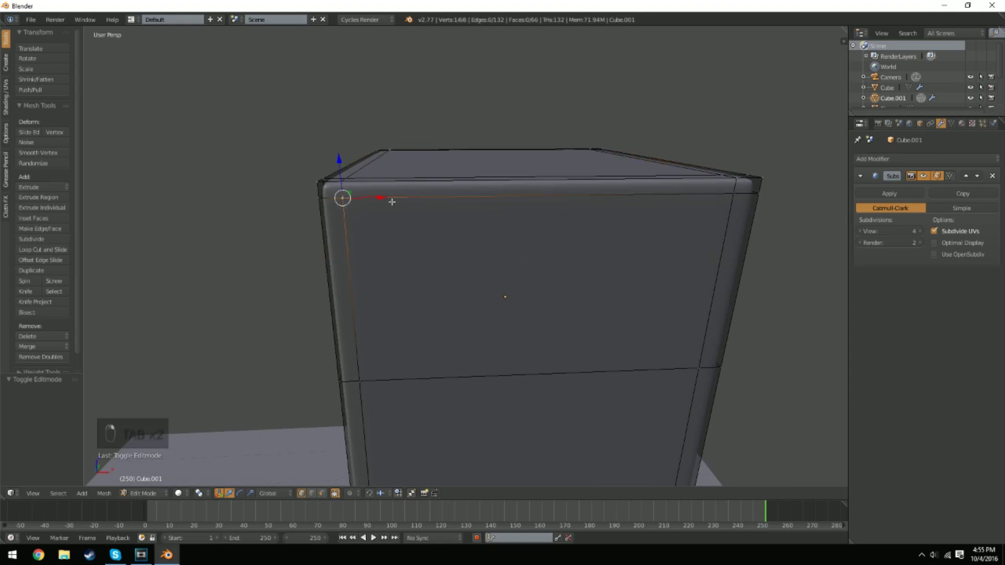
{"action": "right_click", "coordinate": [350, 200], "text": "alt"}
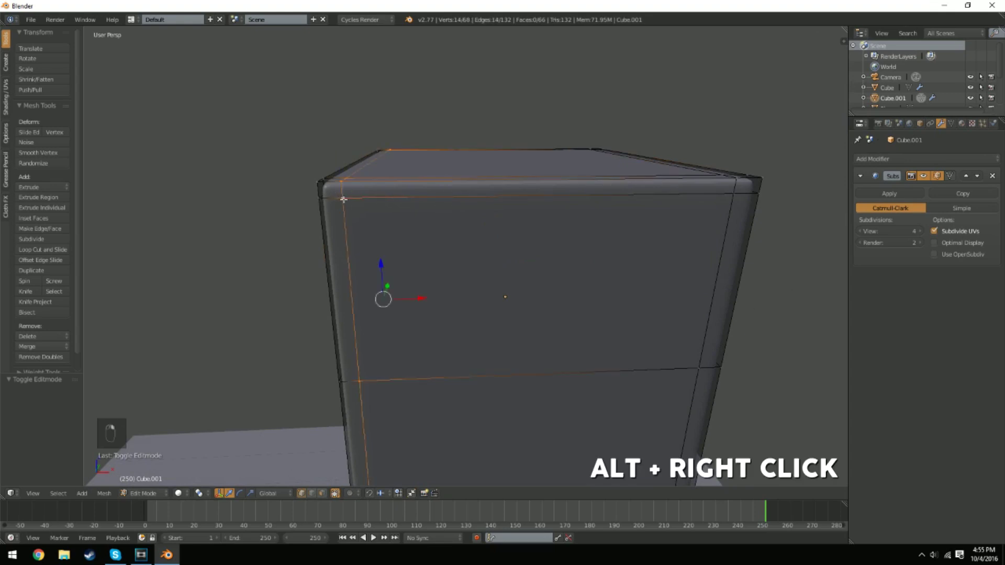
{"action": "right_click", "coordinate": [421, 199], "text": "alt"}
{"action": "mouse_move", "coordinate": [429, 209]}
{"action": "middle_mouse_down"}
{"action": "mouse_move", "coordinate": [406, 198]}
{"action": "mouse_move", "coordinate": [429, 206]}
{"action": "middle_mouse_up"}
{"action": "scroll", "coordinate": [407, 198], "scroll_direction": "down", "scroll_amount": 5}
{"action": "key", "text": "super"}
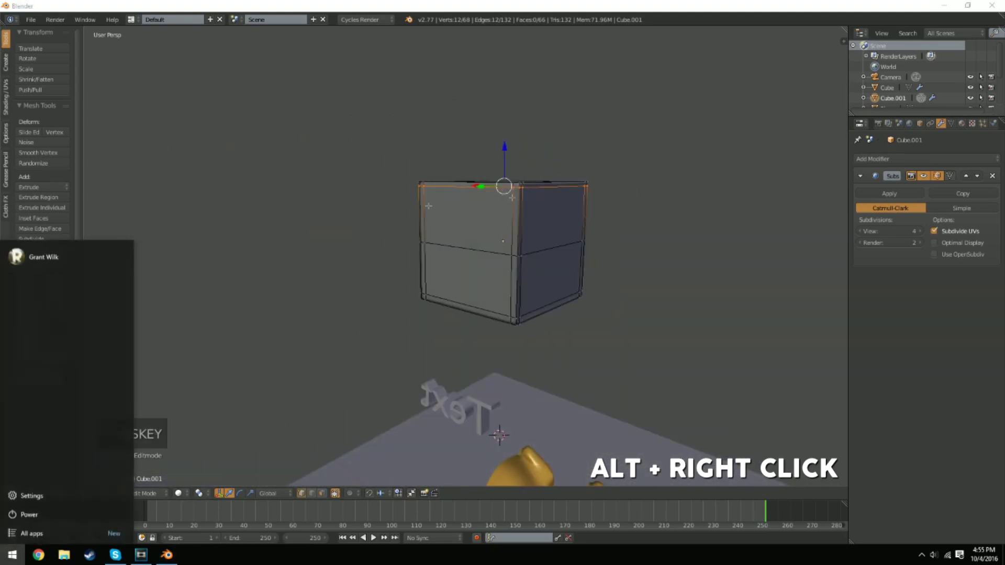
{"action": "key", "text": "super"}
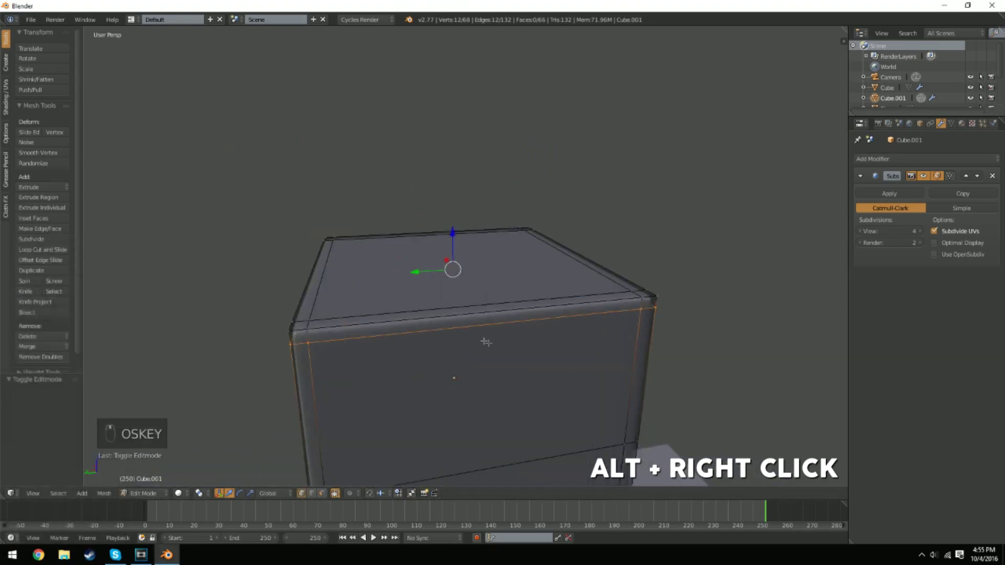
{"action": "mouse_move", "coordinate": [471, 314]}
{"action": "middle_mouse_down"}
{"action": "mouse_move", "coordinate": [503, 314]}
{"action": "mouse_move", "coordinate": [456, 314]}
{"action": "mouse_move", "coordinate": [482, 314]}
{"action": "middle_mouse_up"}
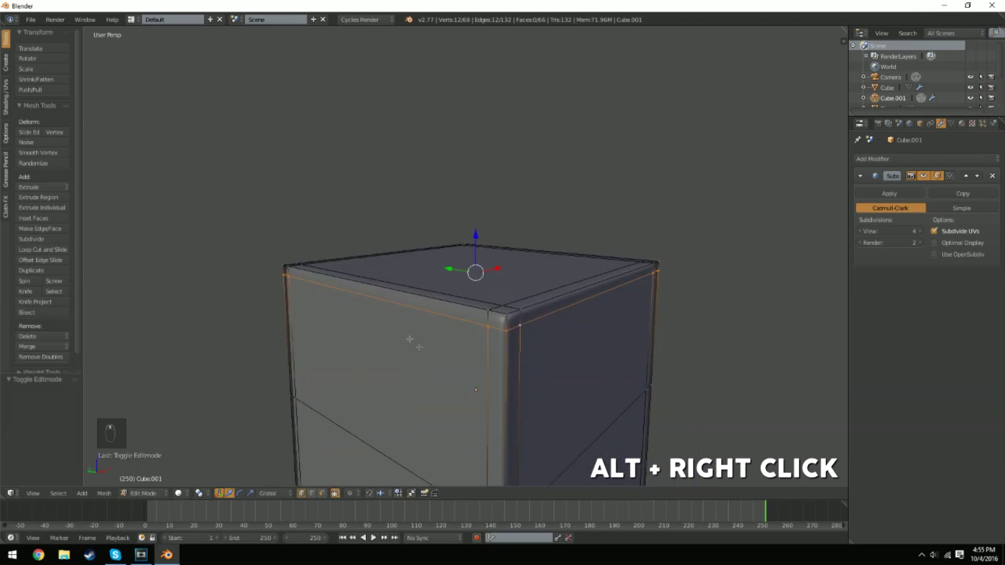
{"action": "left_click_drag", "start_coordinate": [476, 240], "coordinate": [469, 291]}
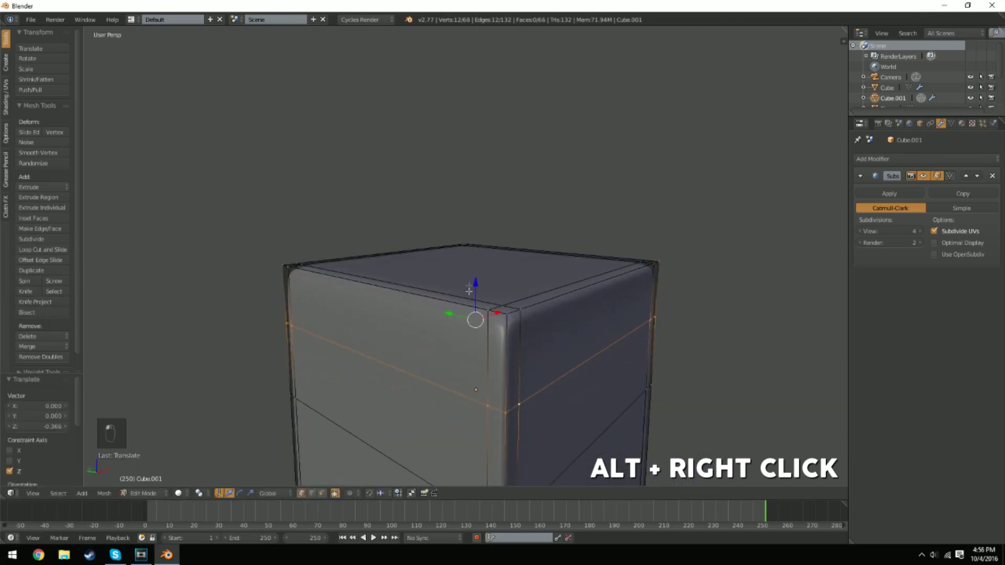
{"action": "middle_click_drag", "start_coordinate": [469, 291], "coordinate": [445, 254]}
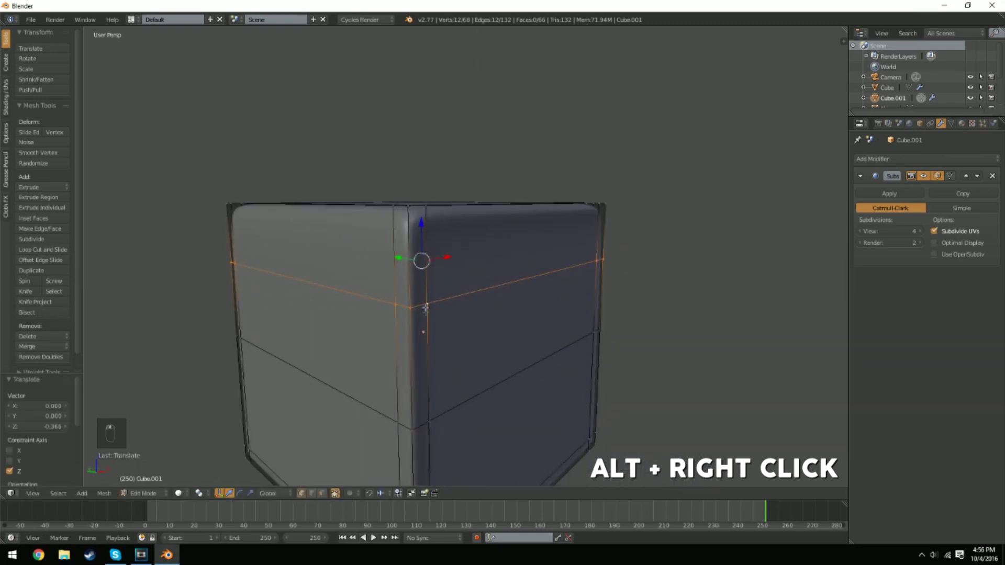
Step: Move another edge loop toward the cube's edge, then return to Object Mode
{"action": "right_click", "coordinate": [429, 357], "text": "alt"}
{"action": "middle_click_drag", "start_coordinate": [456, 361], "coordinate": [399, 373]}
{"action": "left_click_drag", "start_coordinate": [364, 340], "coordinate": [456, 329]}
{"action": "scroll", "coordinate": [456, 329], "scroll_direction": "down", "scroll_amount": 8}
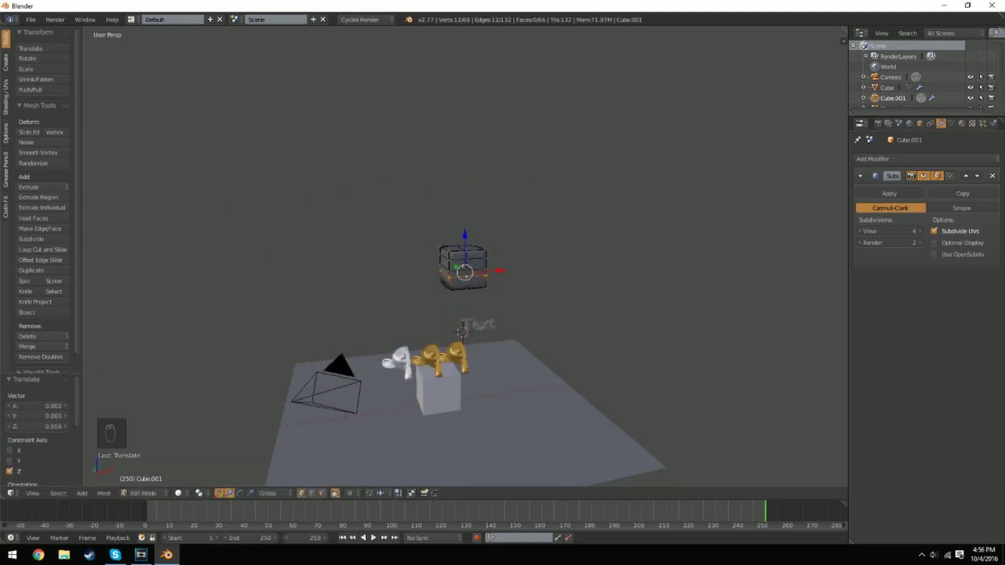
{"action": "key", "text": "Tab"}
{"action": "key", "text": "Tab"}
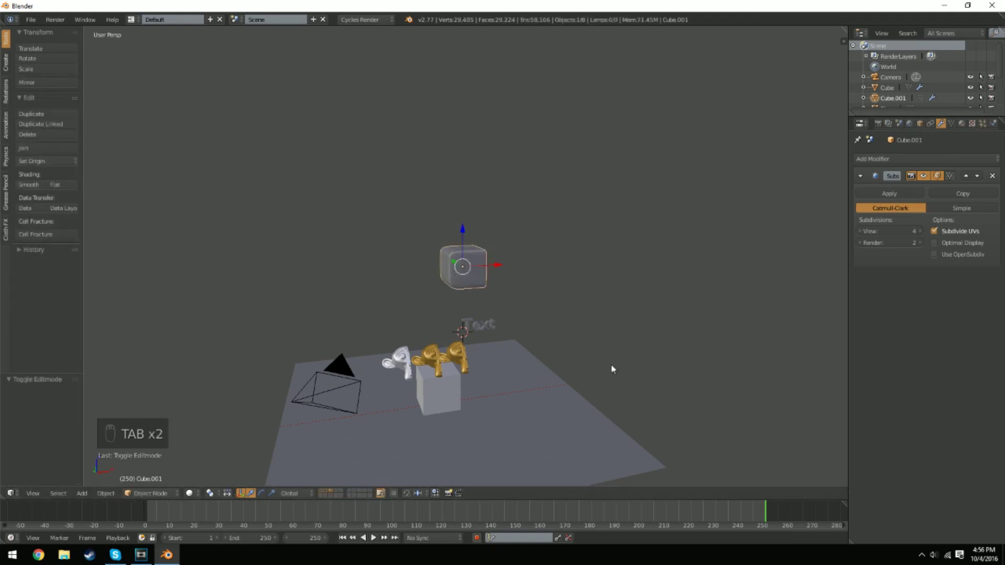
Step: Open File > User Preferences on the Input tab and expand the Window keymap
{"action": "middle_click_drag", "start_coordinate": [511, 377], "coordinate": [497, 324], "text": "shift"}
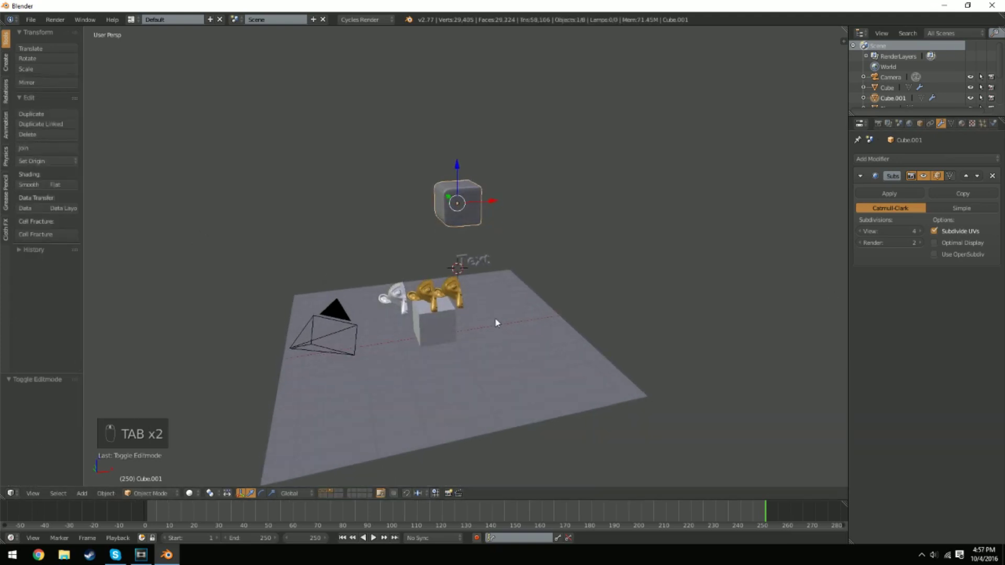
{"action": "left_click", "coordinate": [32, 20]}
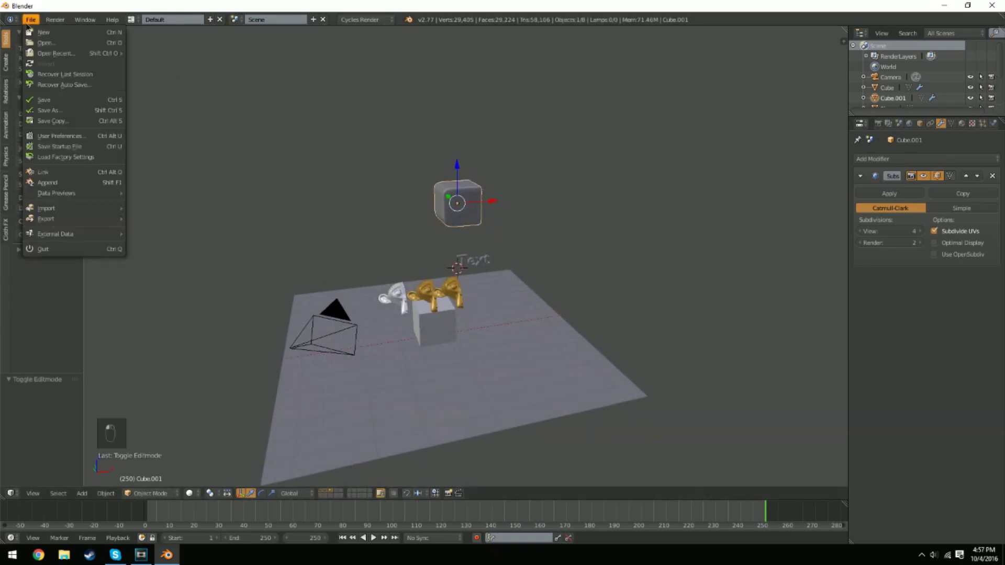
{"action": "left_click", "coordinate": [78, 136]}
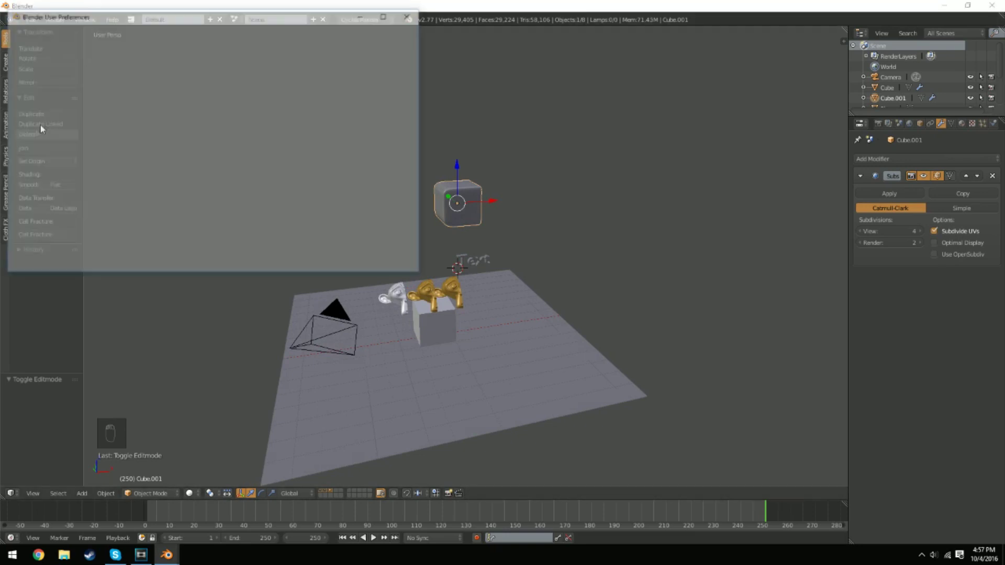
{"action": "left_click", "coordinate": [150, 32]}
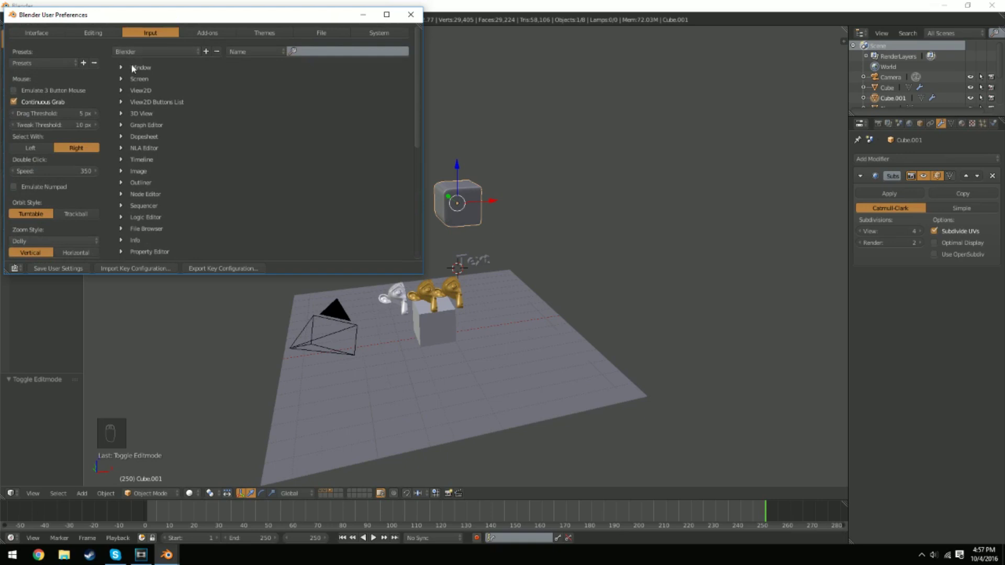
{"action": "left_click", "coordinate": [128, 68]}
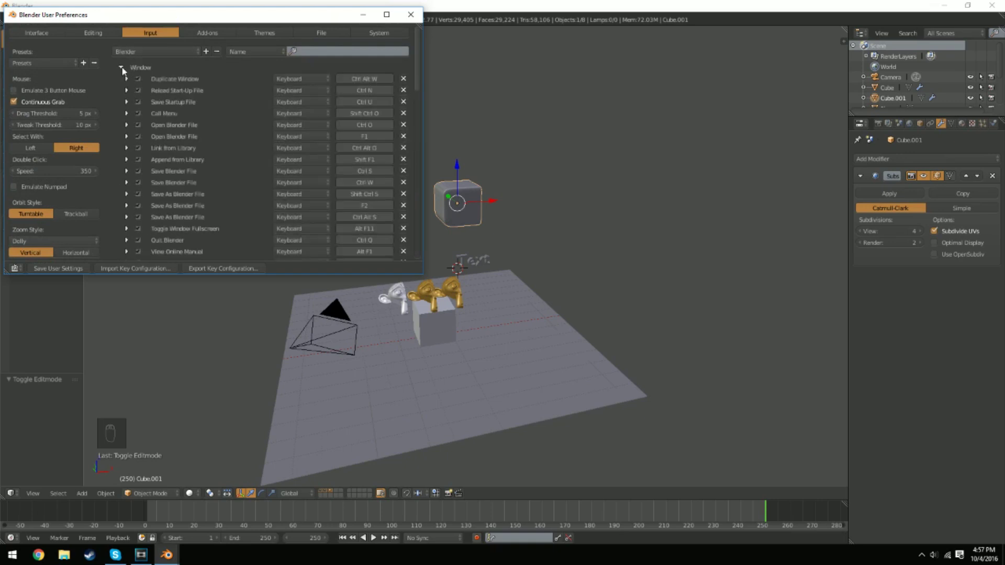
Step: Rebind, remove and restore the Duplicate Window shortcut, leaving it at Ctrl Alt W
{"action": "left_click", "coordinate": [349, 80]}
{"action": "key", "text": "Escape"}
{"action": "left_click", "coordinate": [349, 78]}
{"action": "key", "text": "o"}
{"action": "left_click", "coordinate": [403, 79]}
{"action": "left_click", "coordinate": [404, 78]}
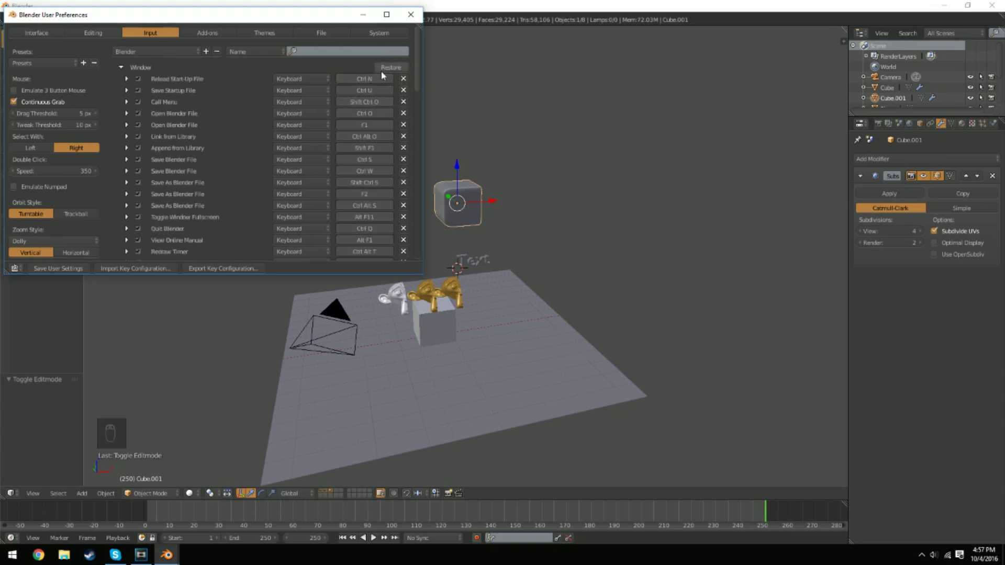
{"action": "left_click", "coordinate": [387, 68]}
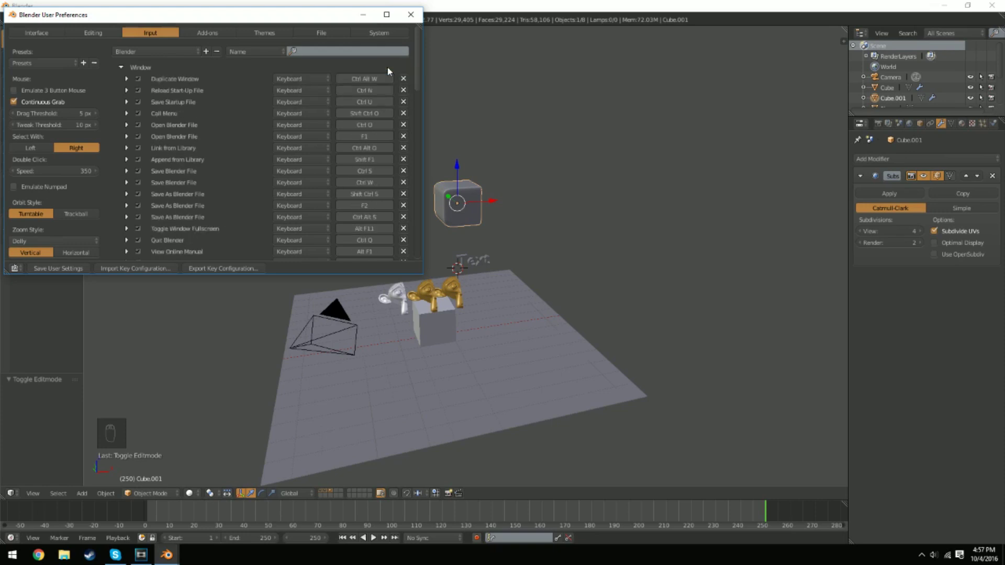